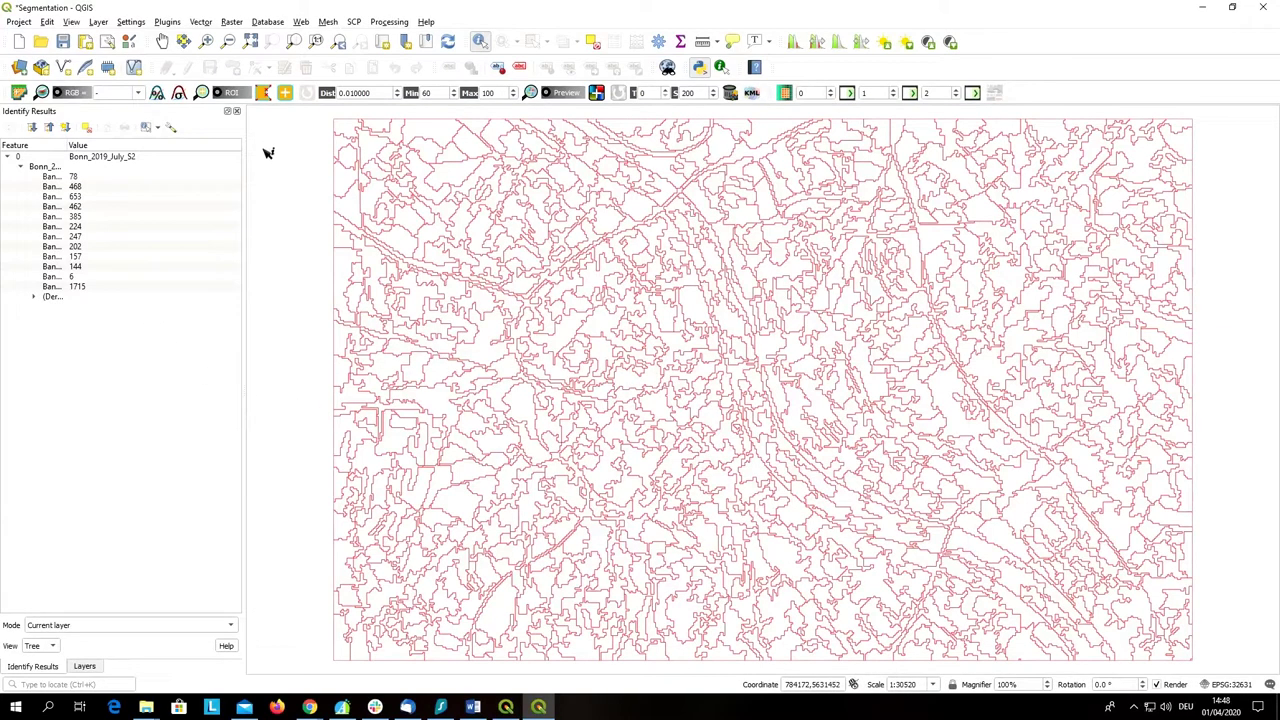
Close the Identify Results panel to show Layers, then start a new project
click(237, 111)
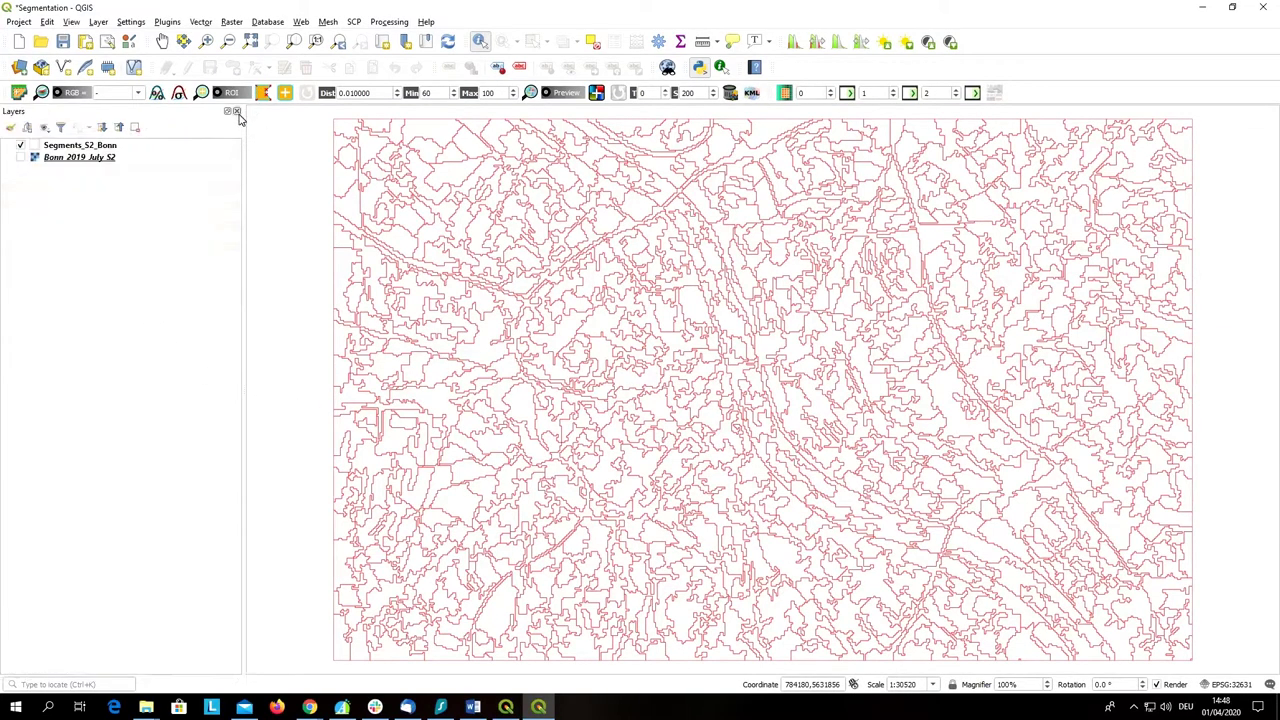
click(18, 42)
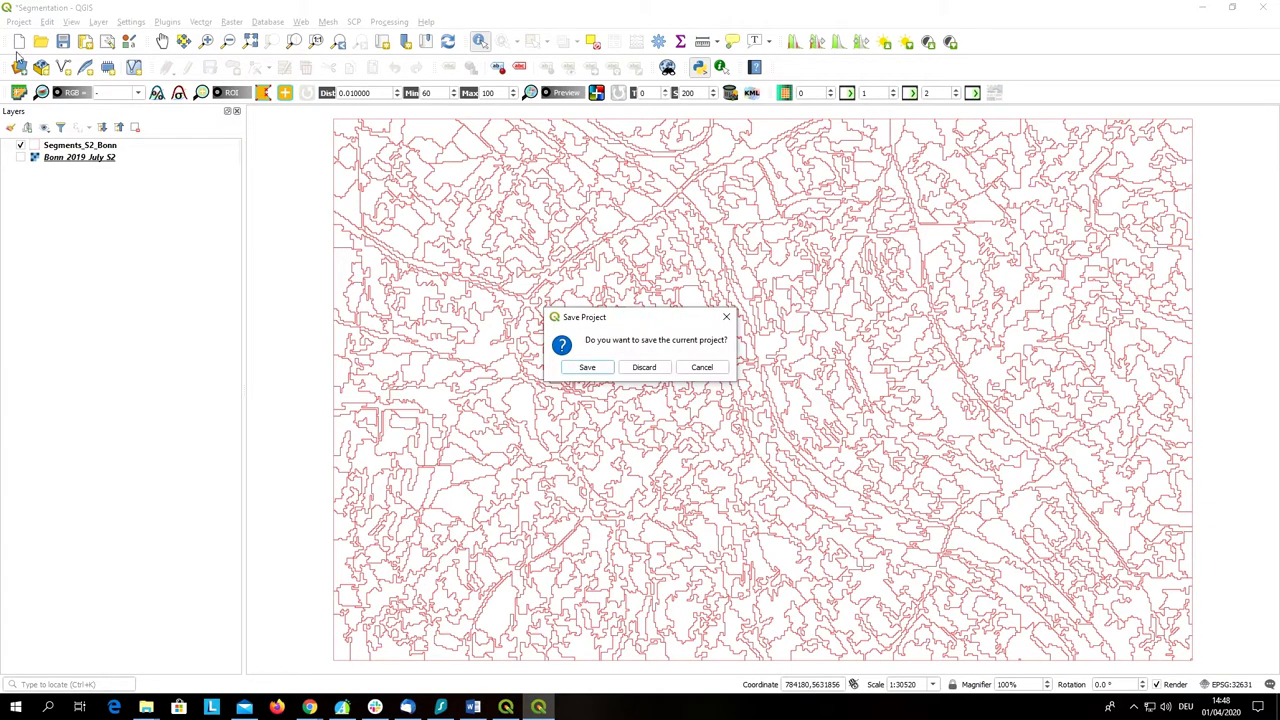
Discard the unsaved changes to the Segmentation project
click(632, 369)
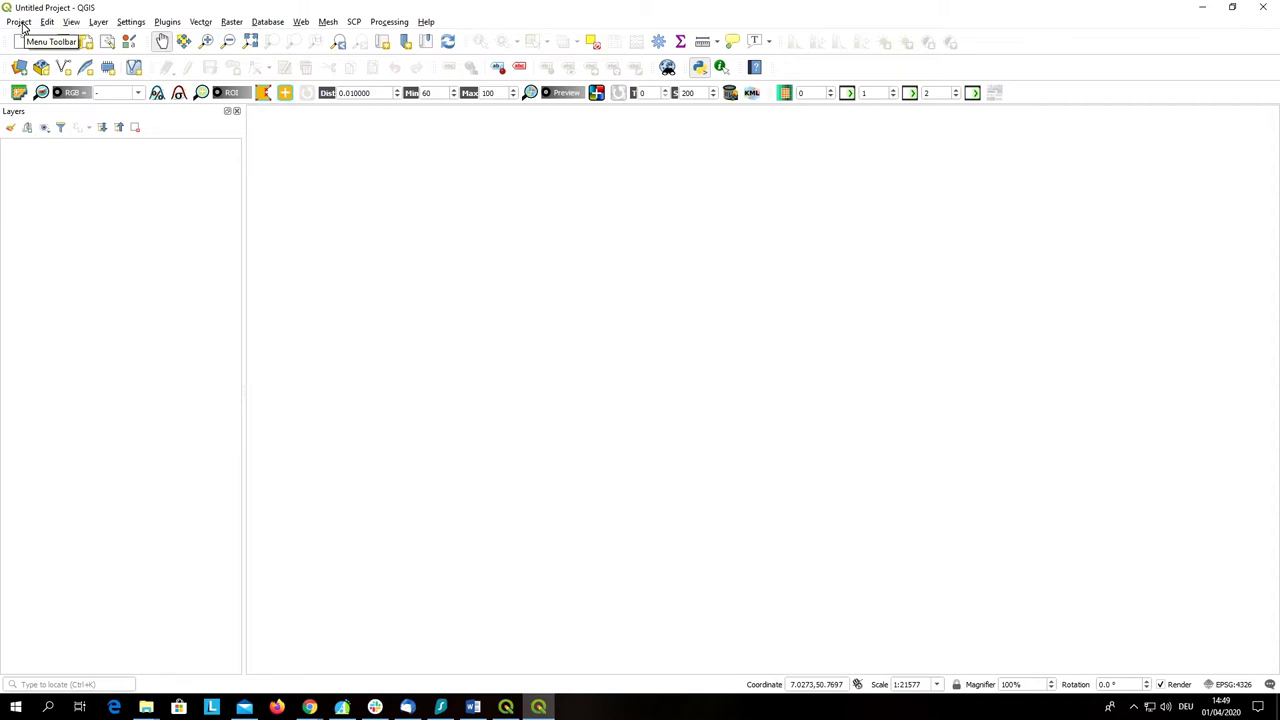
Open Segmentation.qgz from the OTB_Classification folder via Project > Open
click(20, 22)
mouse_move(42, 84)
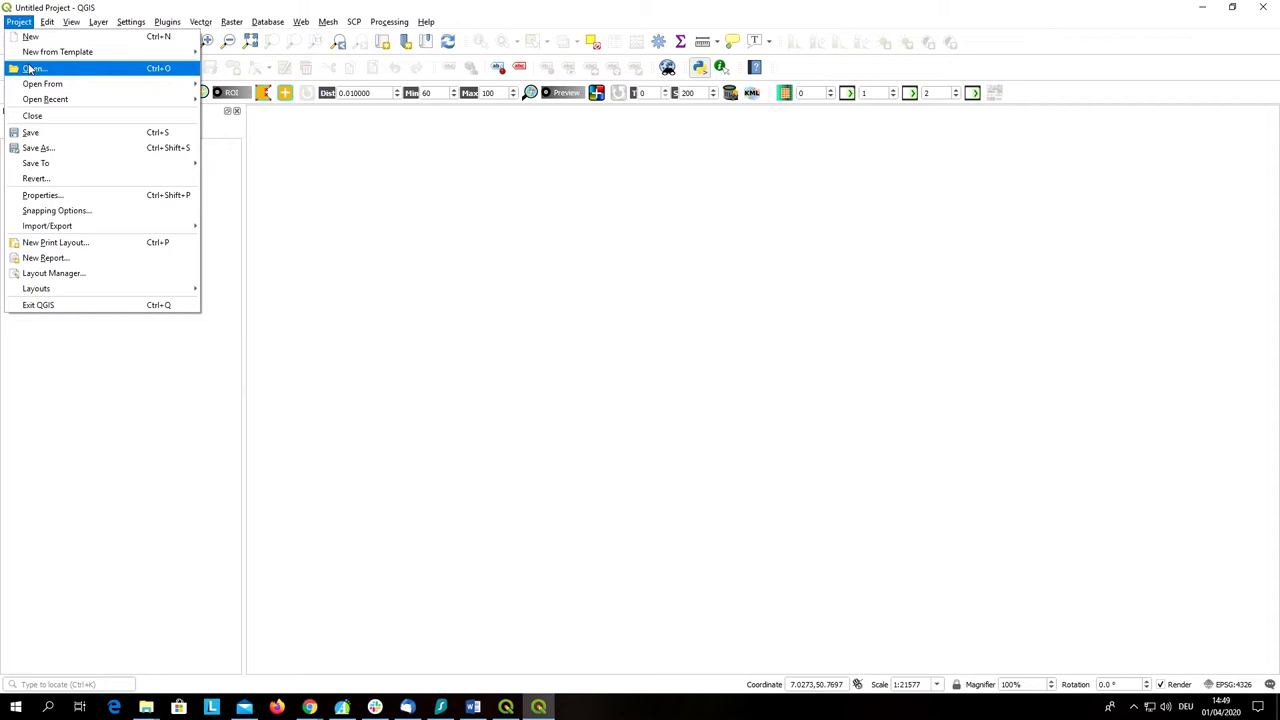
click(31, 68)
click(264, 178)
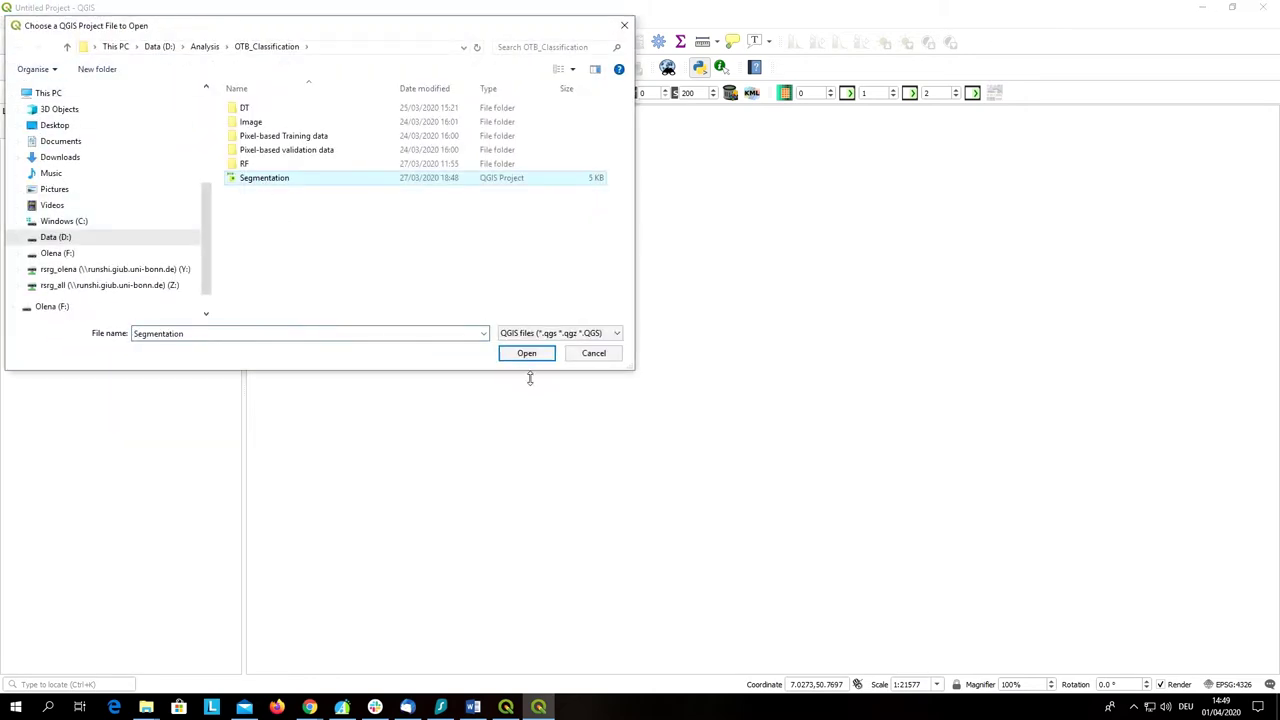
click(527, 355)
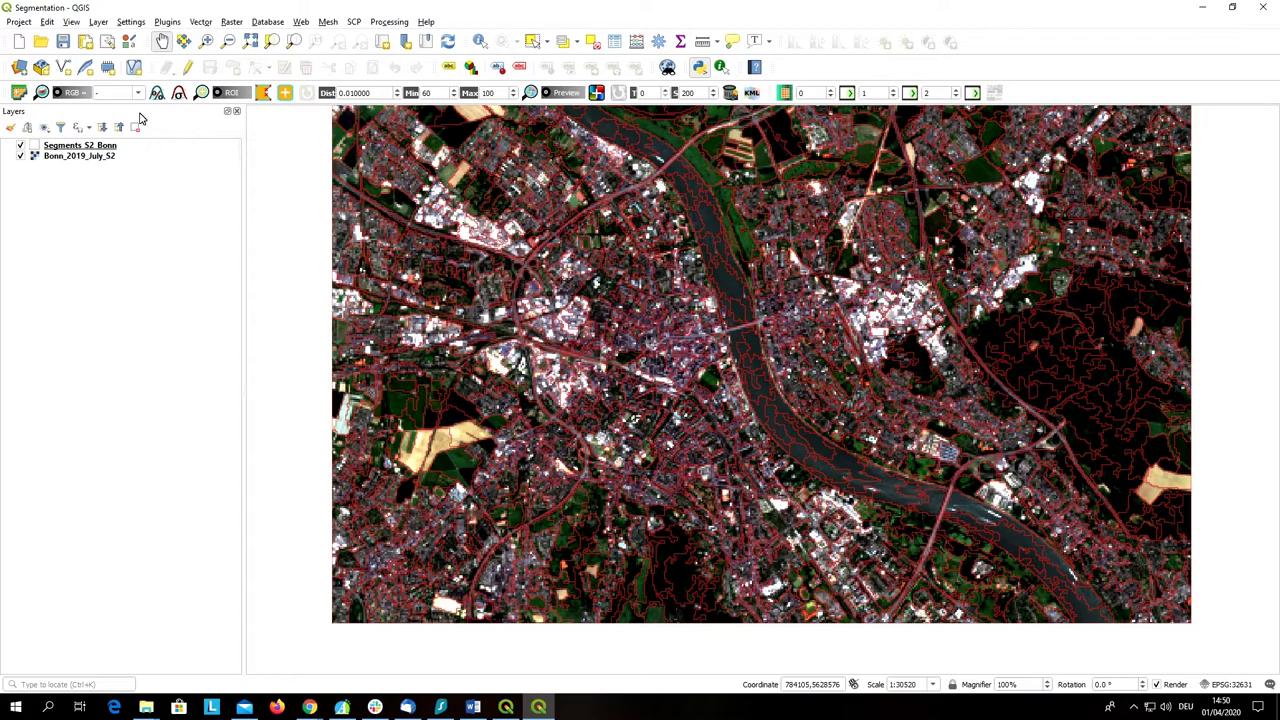
click(20, 146)
click(20, 146)
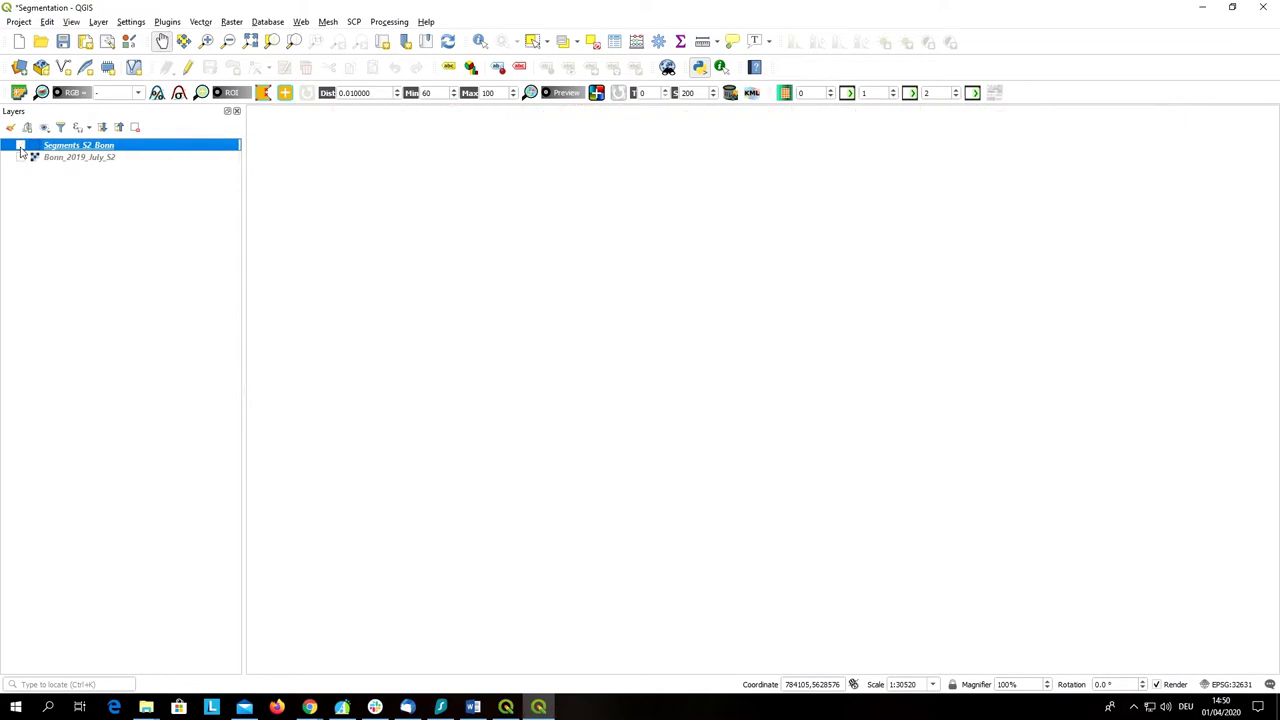
click(20, 146)
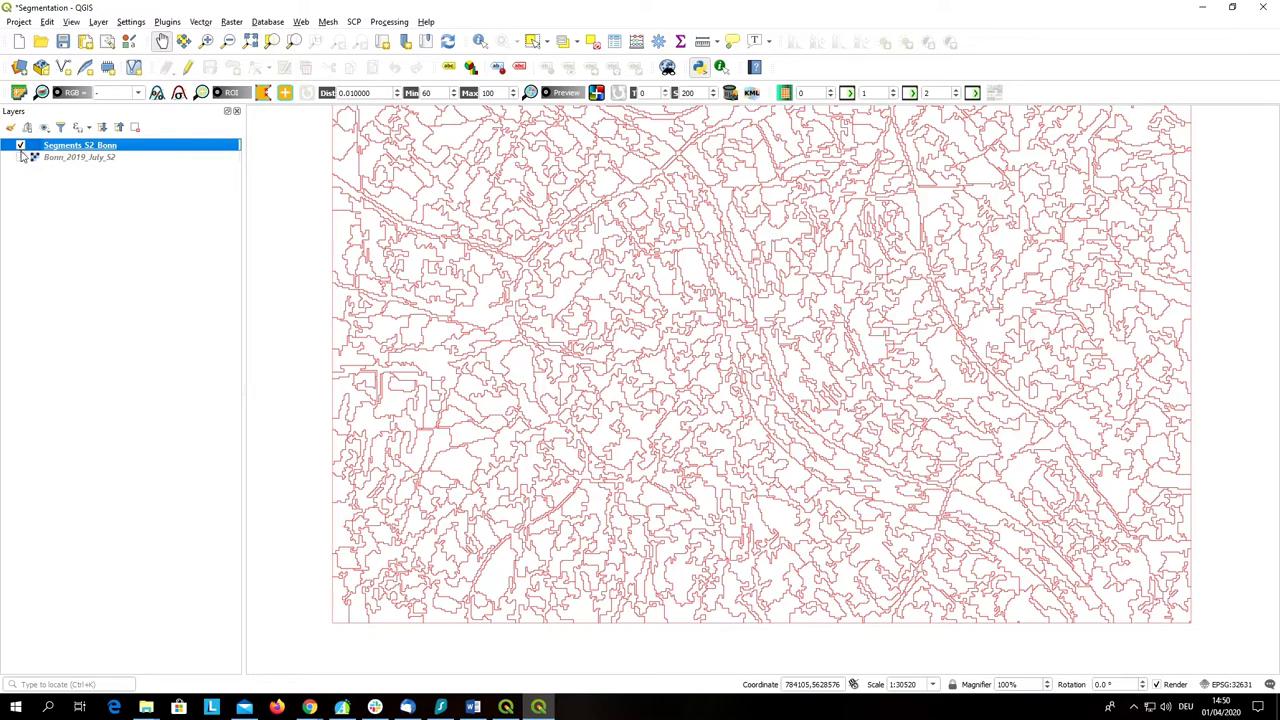
click(21, 158)
click(20, 146)
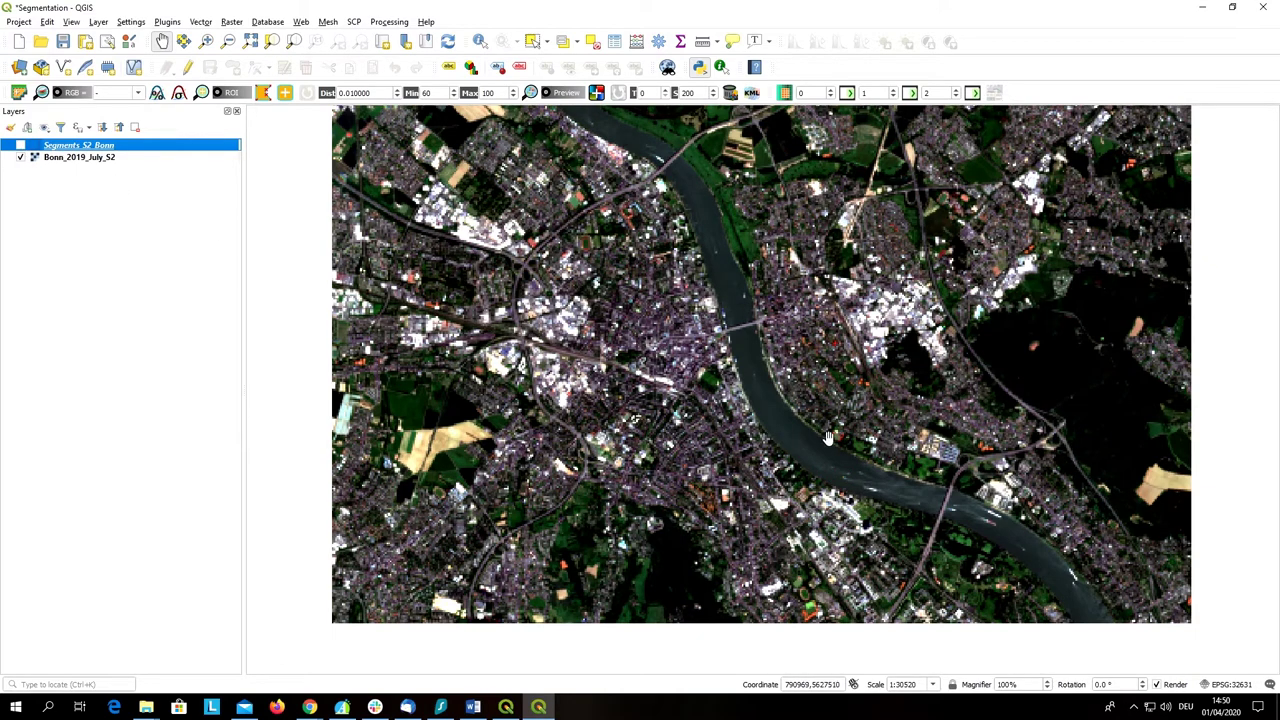
click(20, 146)
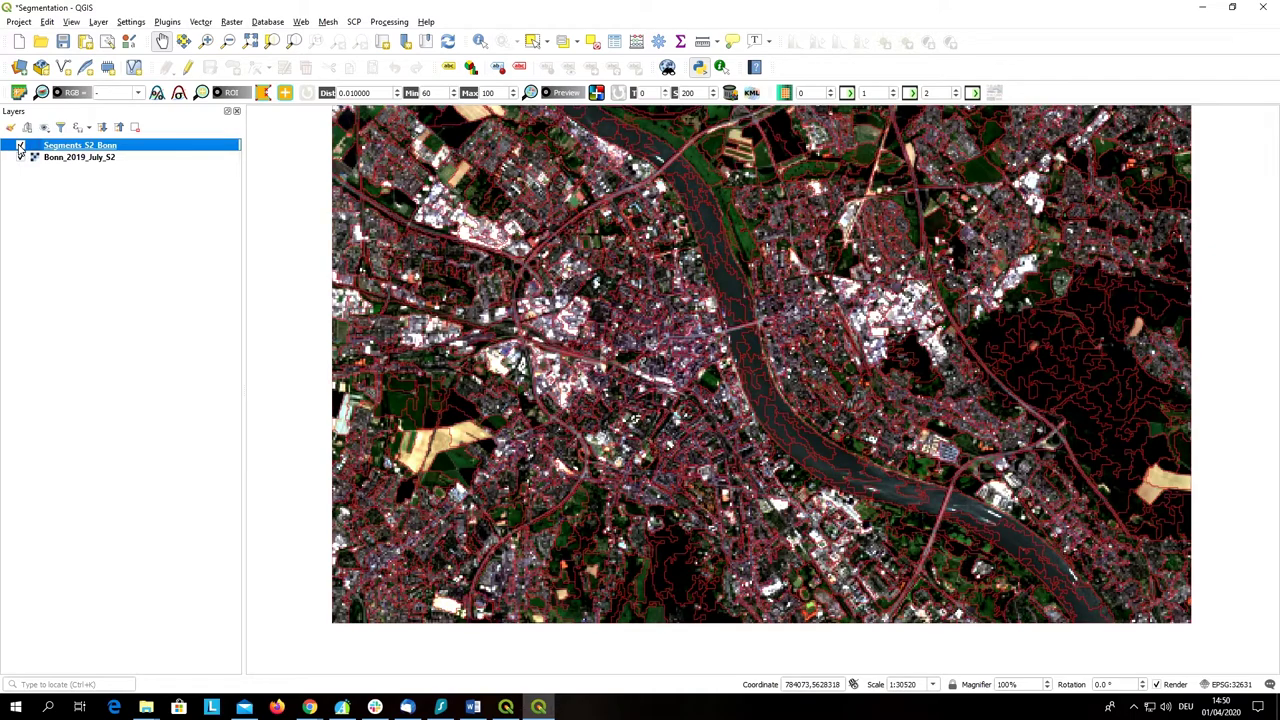
click(20, 146)
click(21, 158)
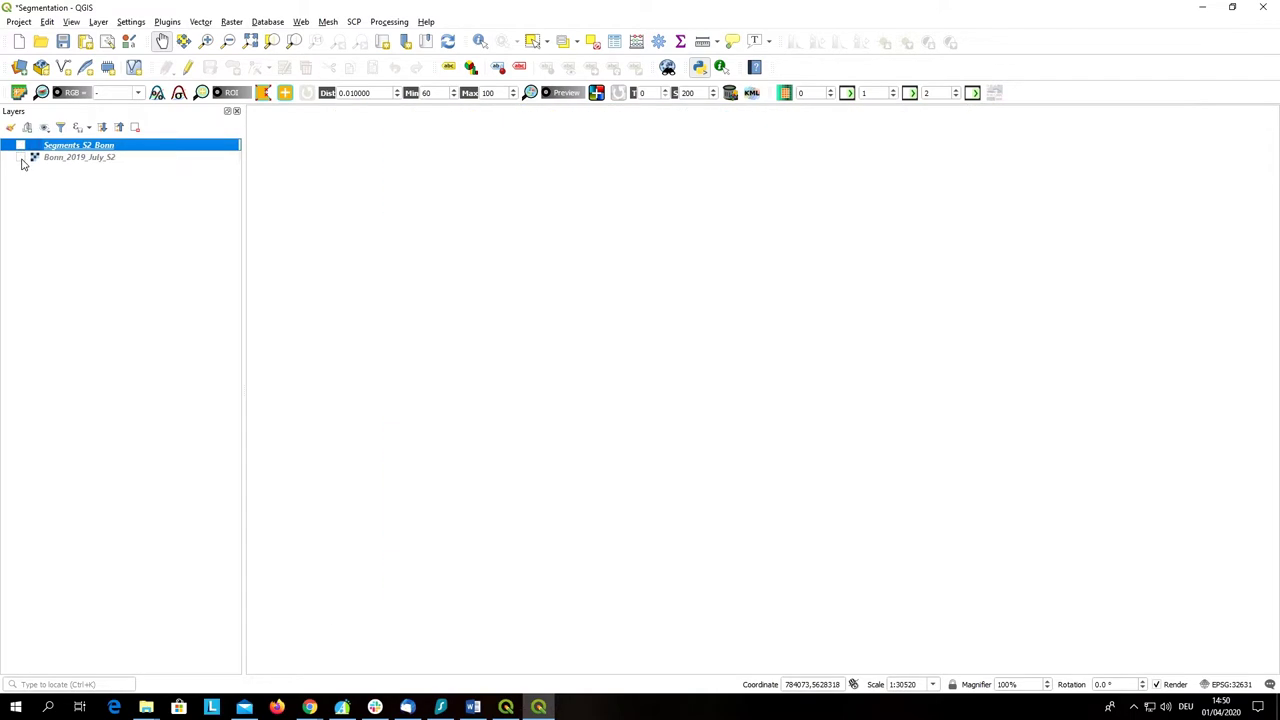
click(21, 158)
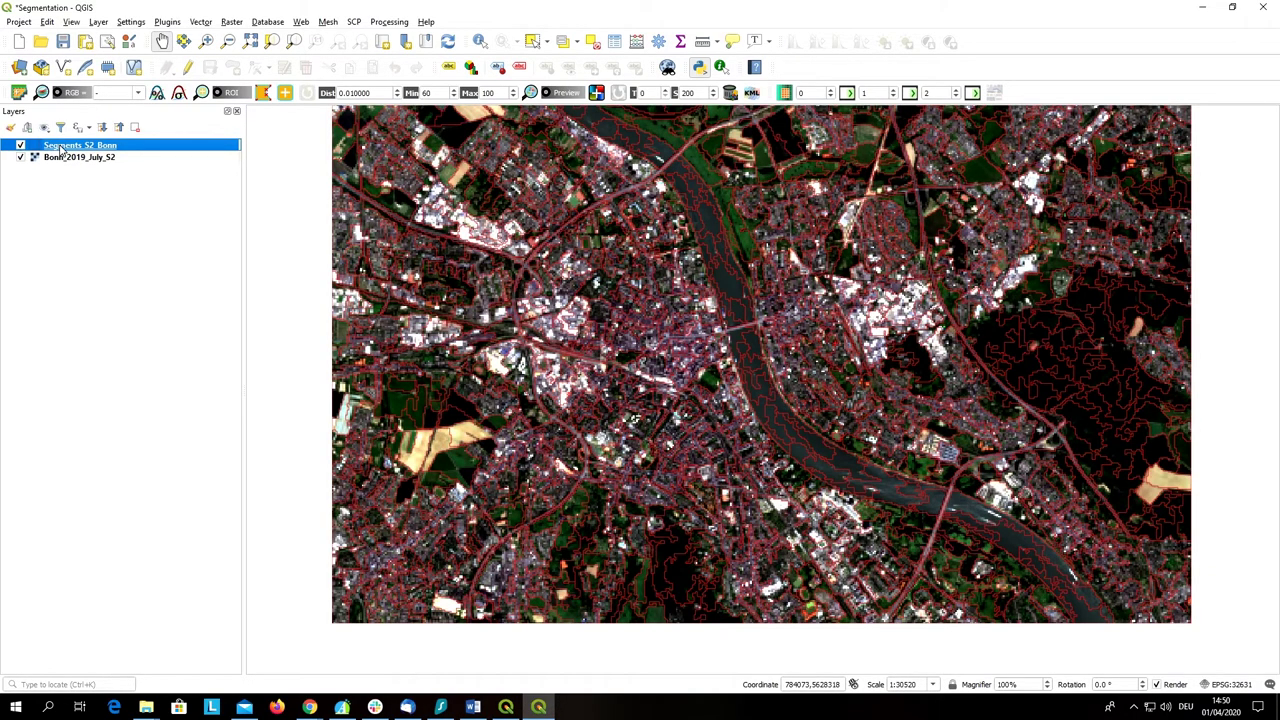
right_click(61, 149)
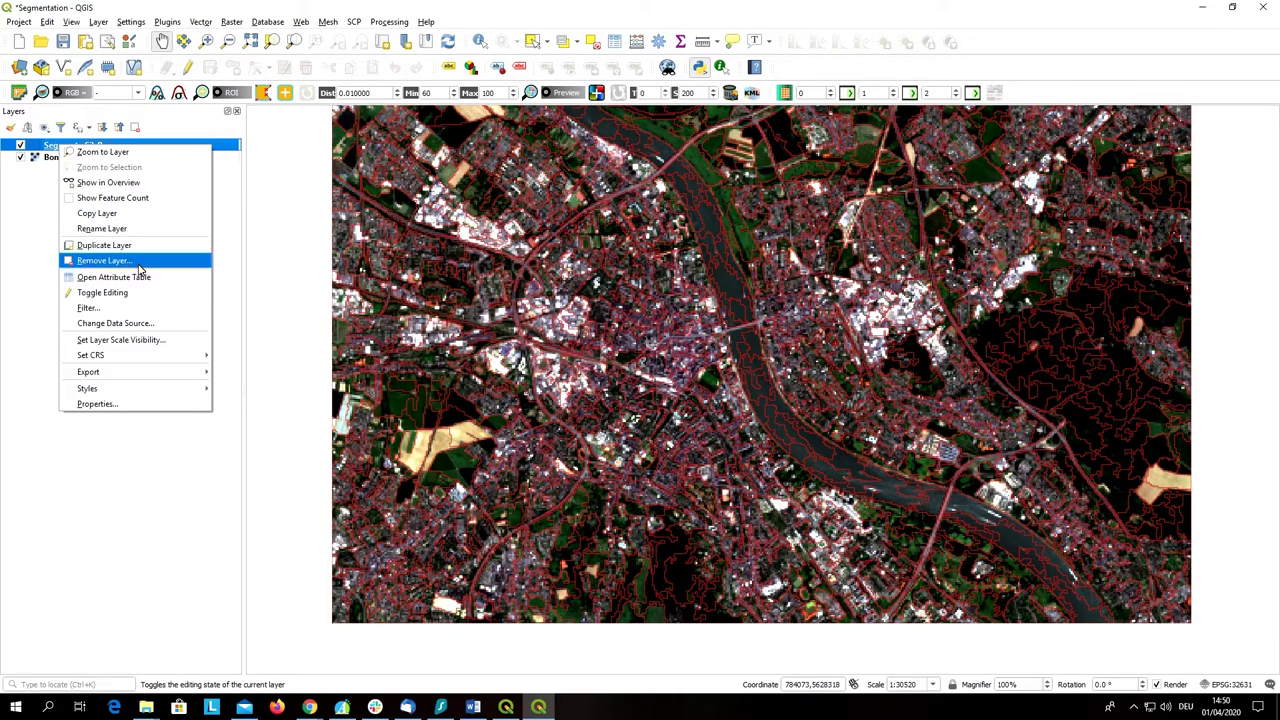
click(14, 251)
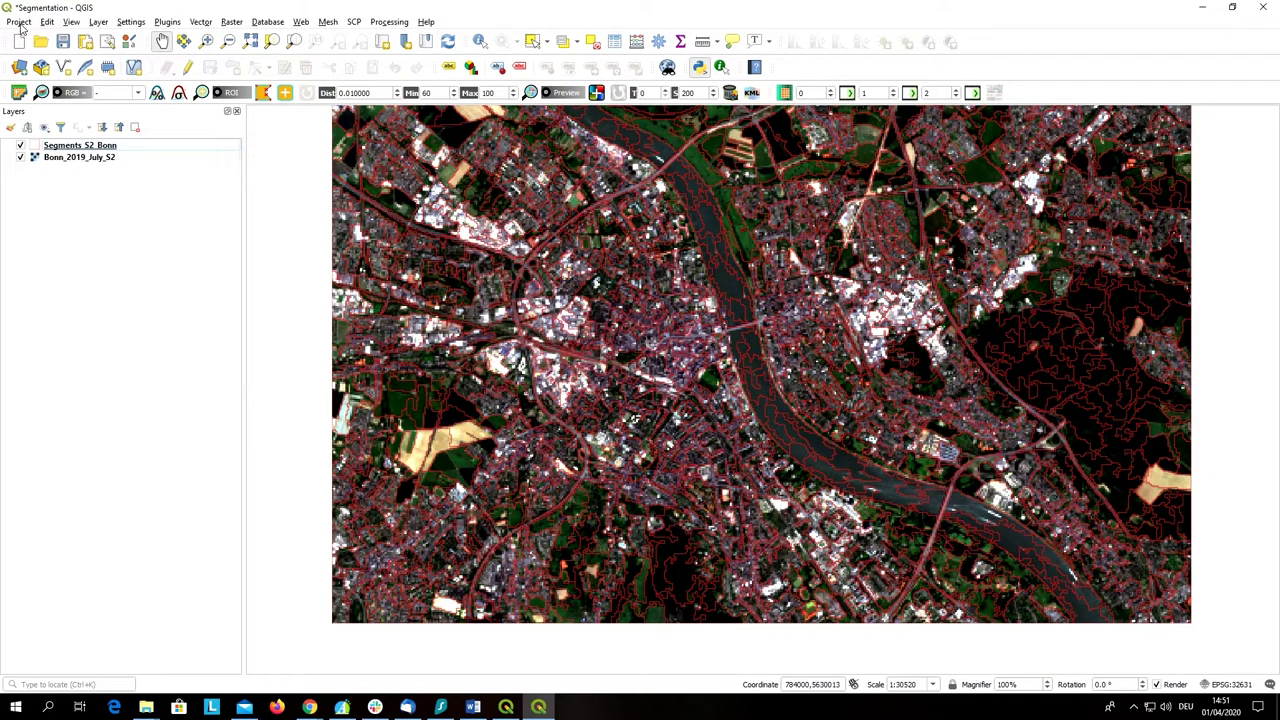
Save the Segmentation project with the Save Project toolbar button (Ctrl+S)
click(16, 24)
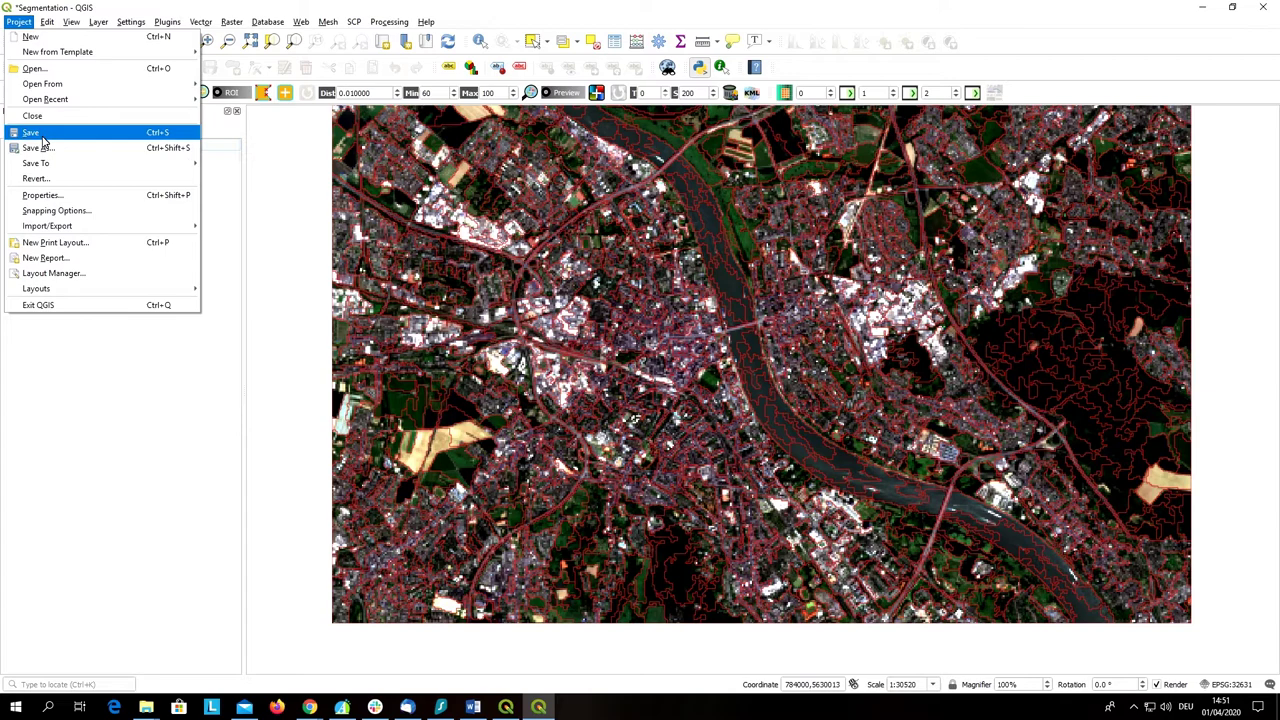
click(56, 350)
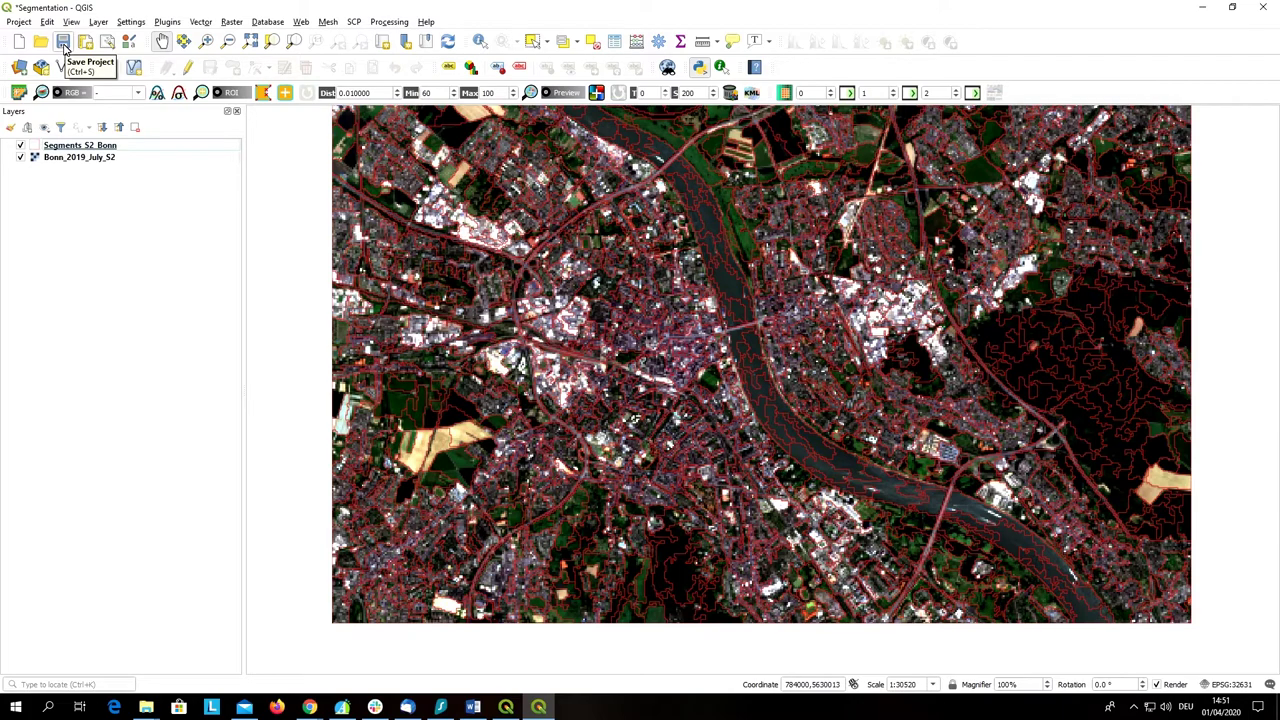
click(63, 43)
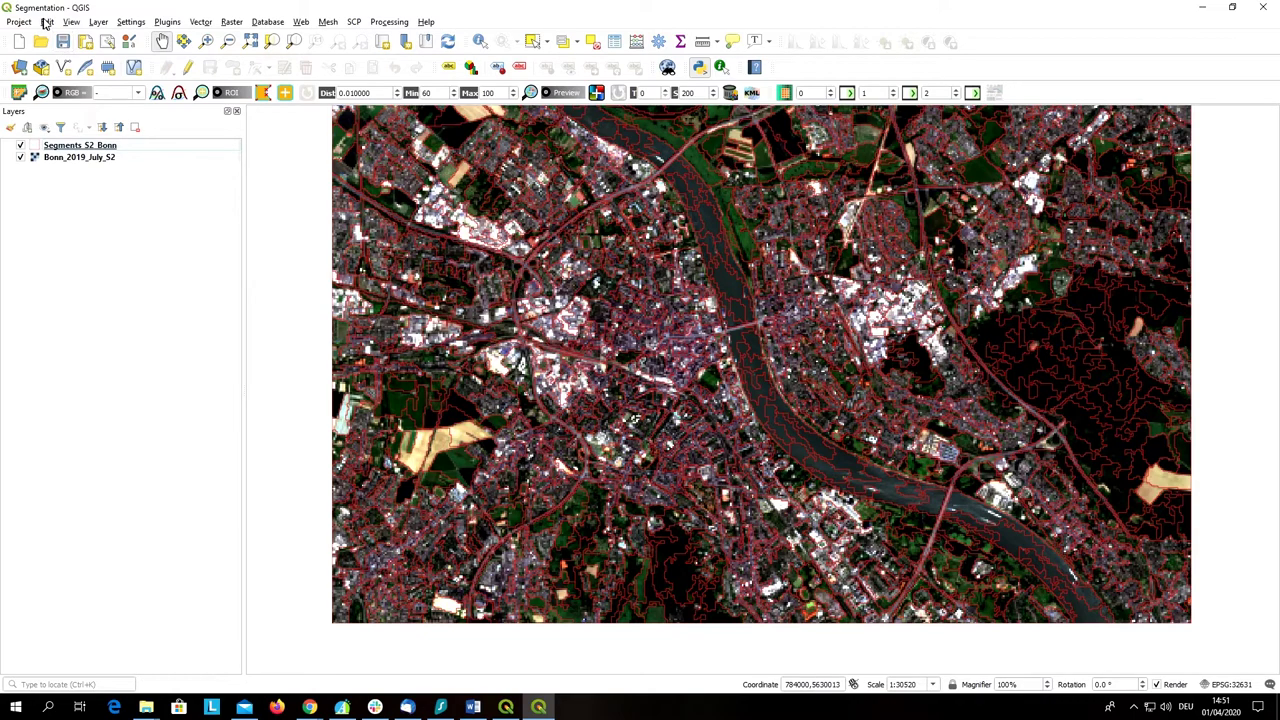
Browse the Edit menu on the way to View > Panels
click(46, 22)
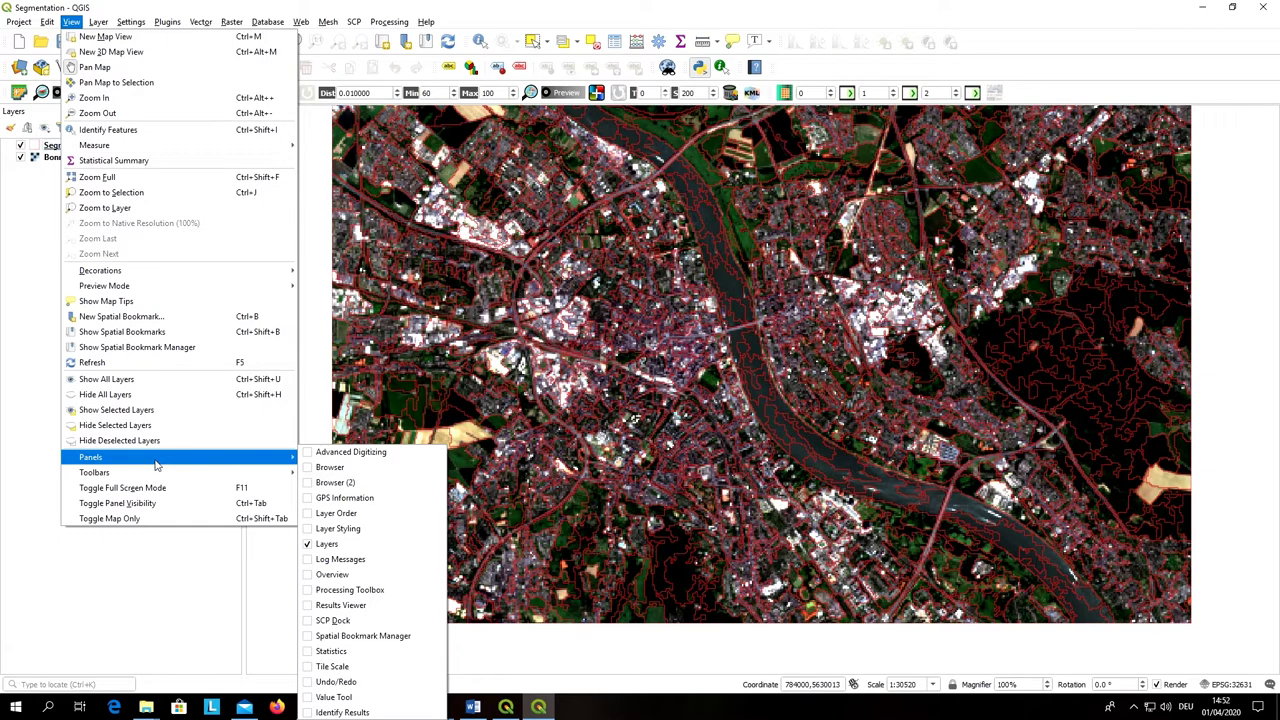
mouse_move(91, 457)
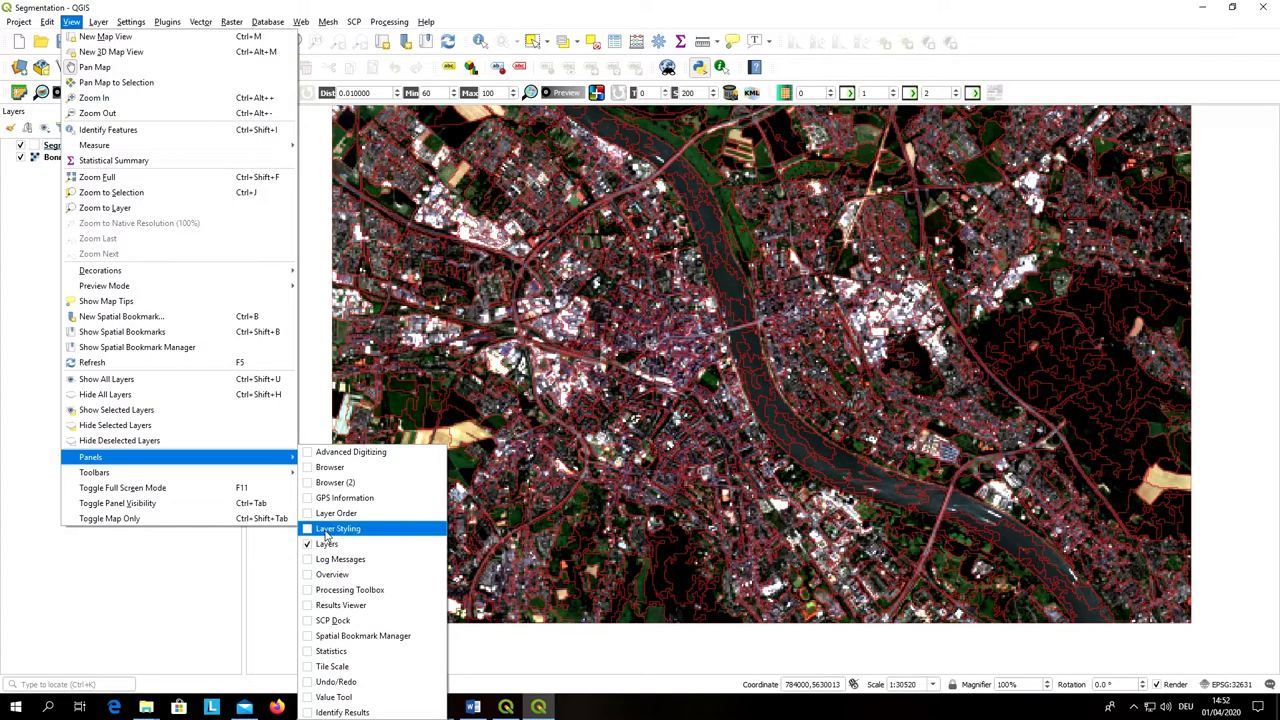
Enable the Browser panel and drag the Layers/Browser splitter upward to enlarge it
click(310, 468)
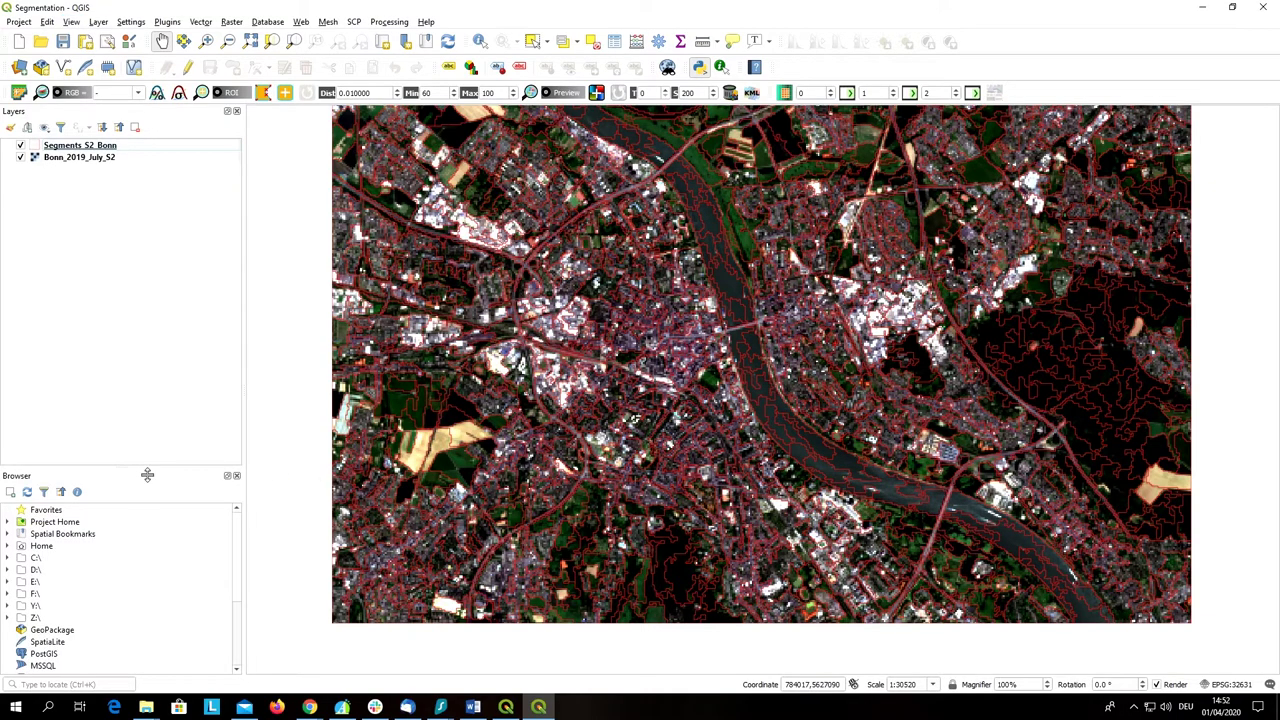
drag(149, 471, 149, 338)
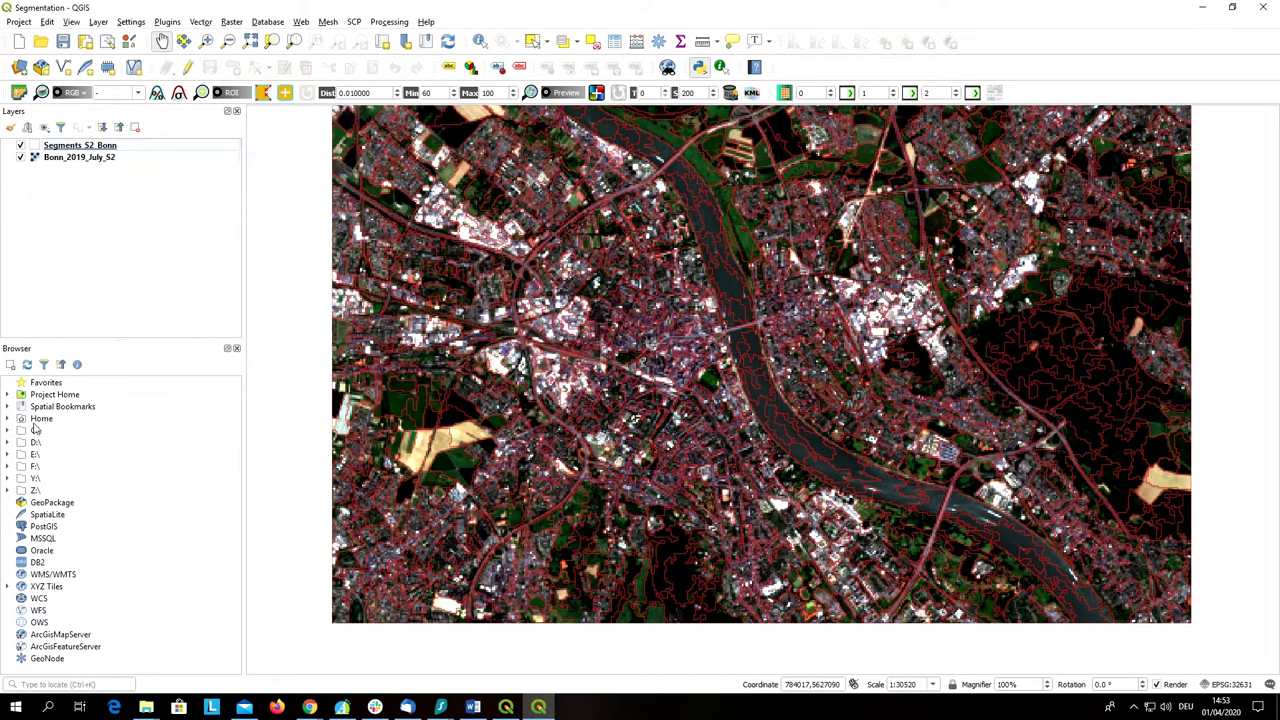
Move the Browser panel through the bottom and left docks, then float it wide over the map
mouse_move(97, 351)
mouse_down()
mouse_move(400, 253)
mouse_move(388, 229)
mouse_up()
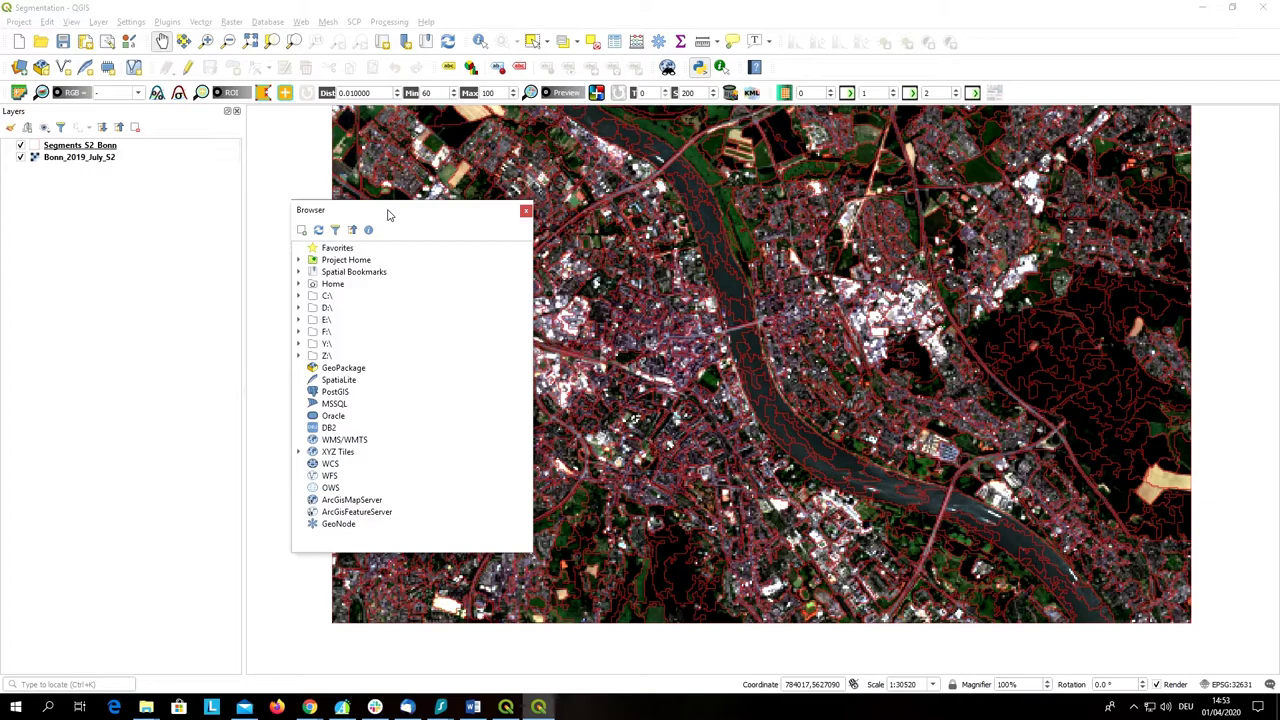
mouse_move(389, 211)
mouse_down()
mouse_move(1148, 140)
mouse_move(1115, 180)
mouse_move(1141, 133)
mouse_move(1094, 130)
mouse_up()
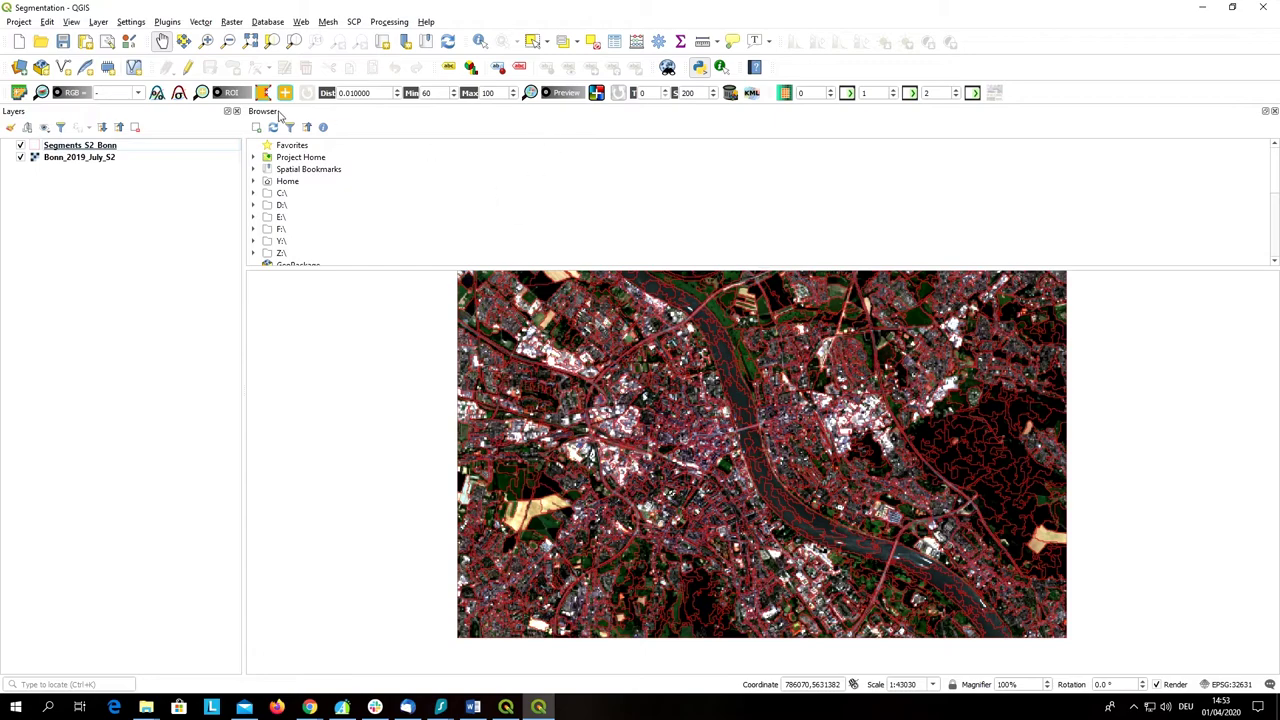
mouse_move(280, 117)
mouse_down()
mouse_move(262, 520)
mouse_move(268, 510)
mouse_up()
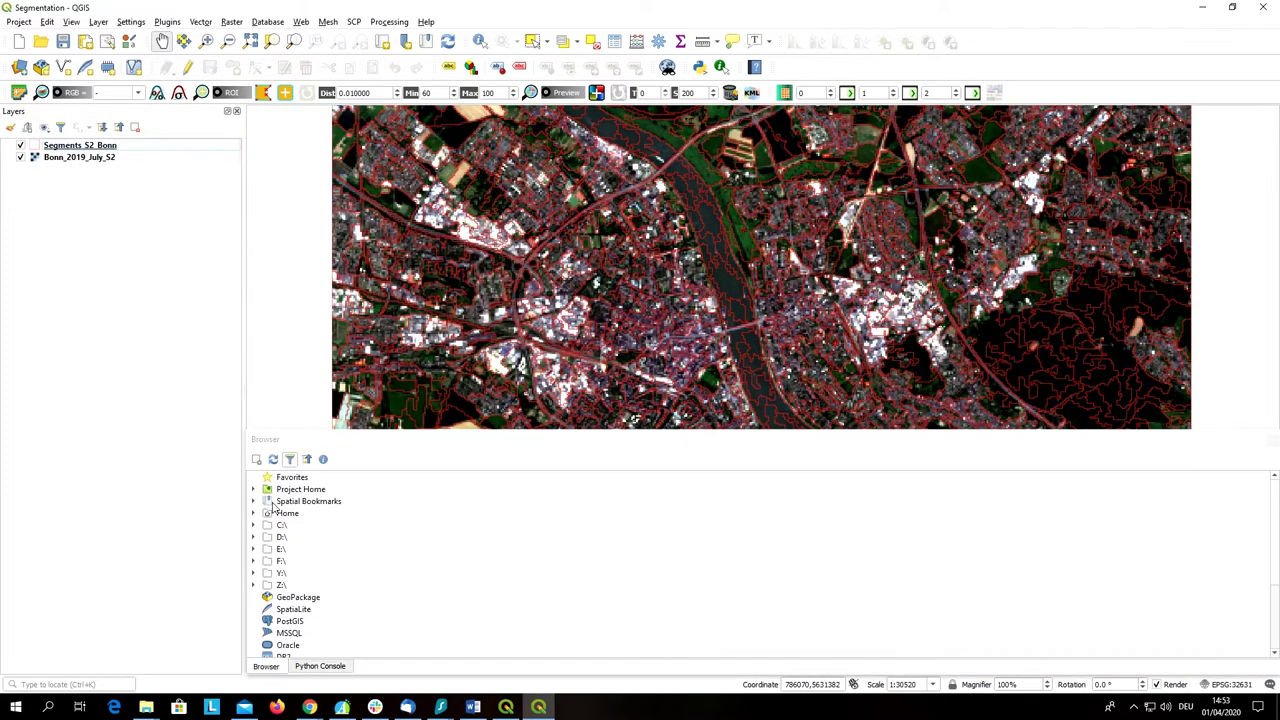
drag(393, 442, 143, 414)
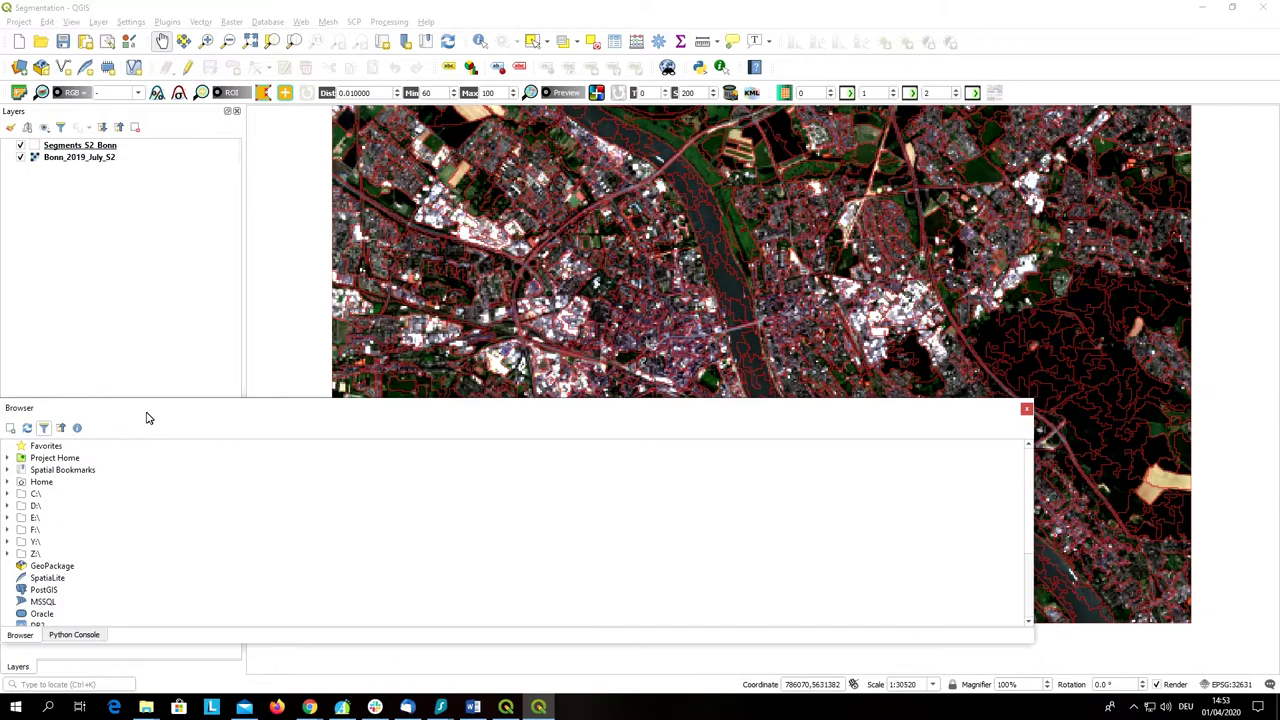
mouse_move(103, 114)
mouse_down()
mouse_move(302, 233)
mouse_move(474, 237)
mouse_move(493, 222)
mouse_move(459, 115)
mouse_move(409, 292)
mouse_up()
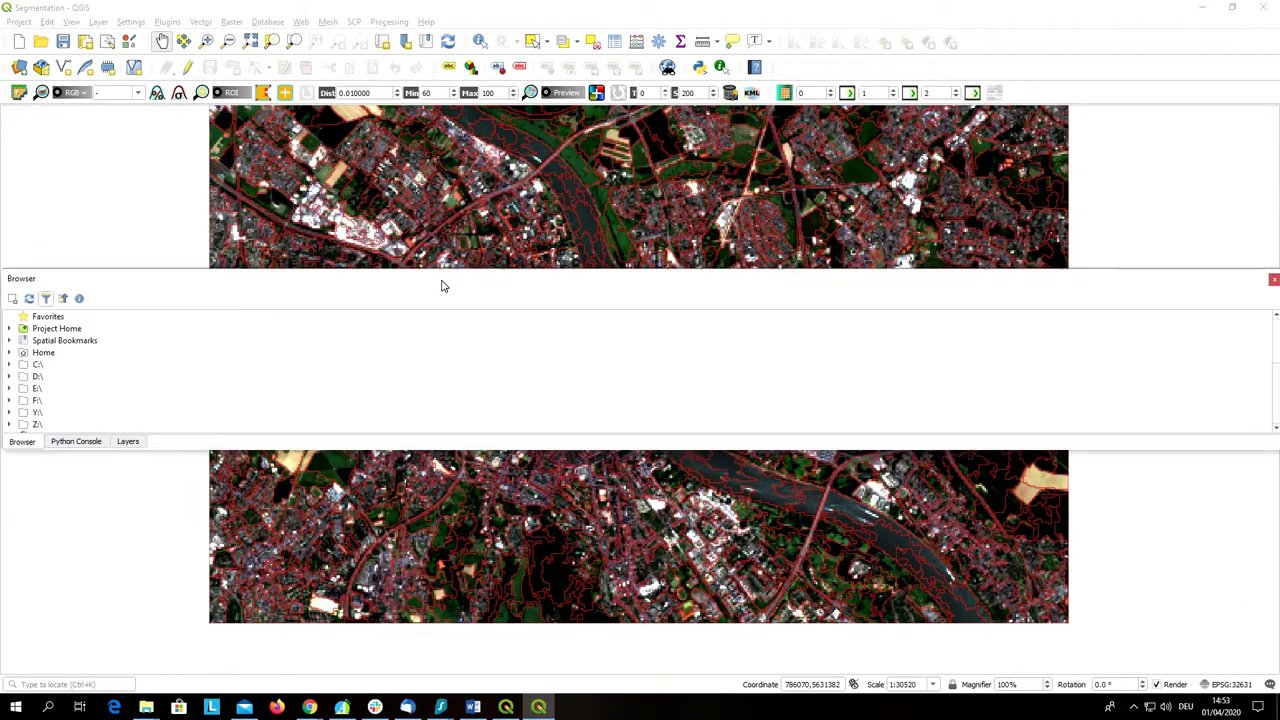
drag(409, 292, 431, 286)
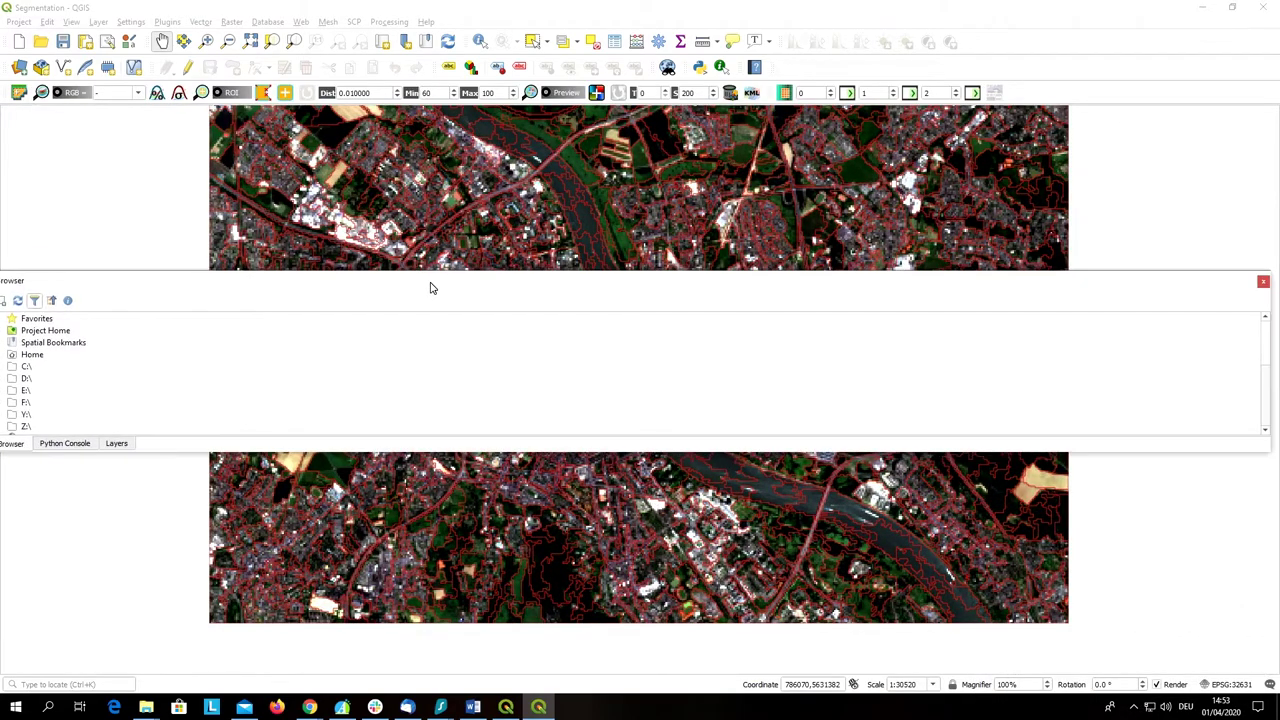
Close the floating Browser and Python Console panels and redock Layers on the left
click(1263, 284)
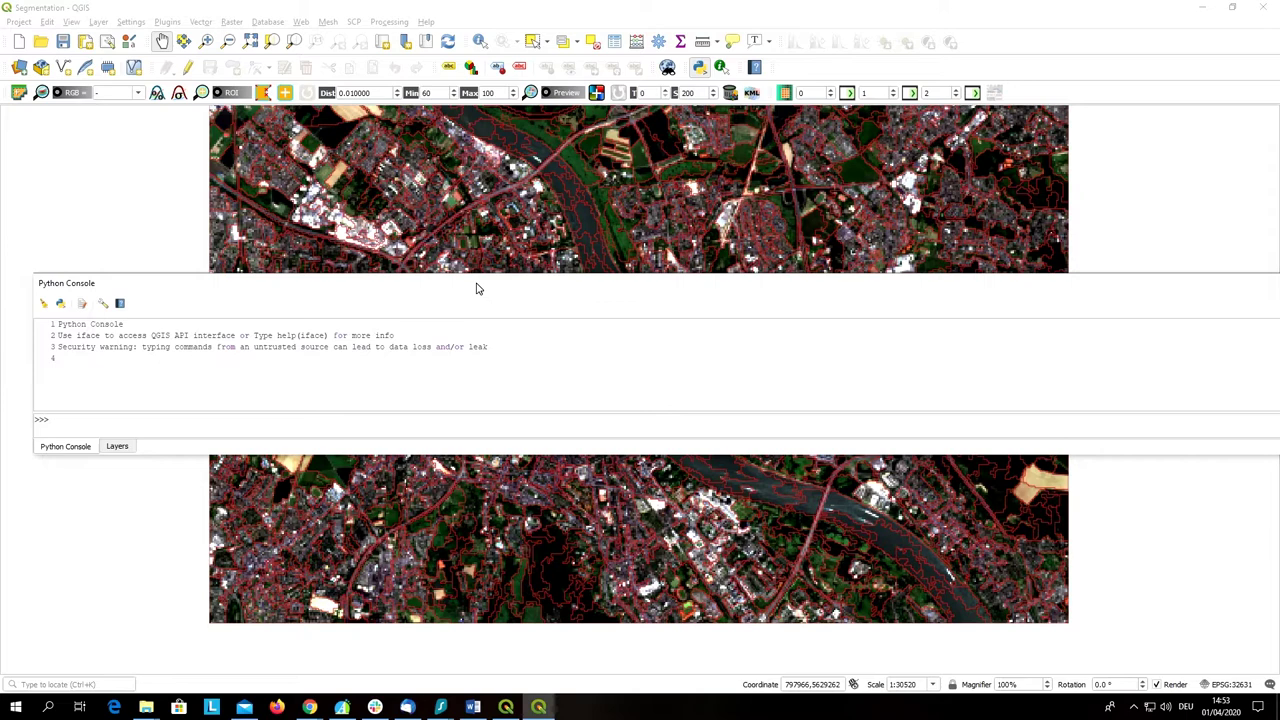
drag(436, 290, 370, 290)
click(1197, 287)
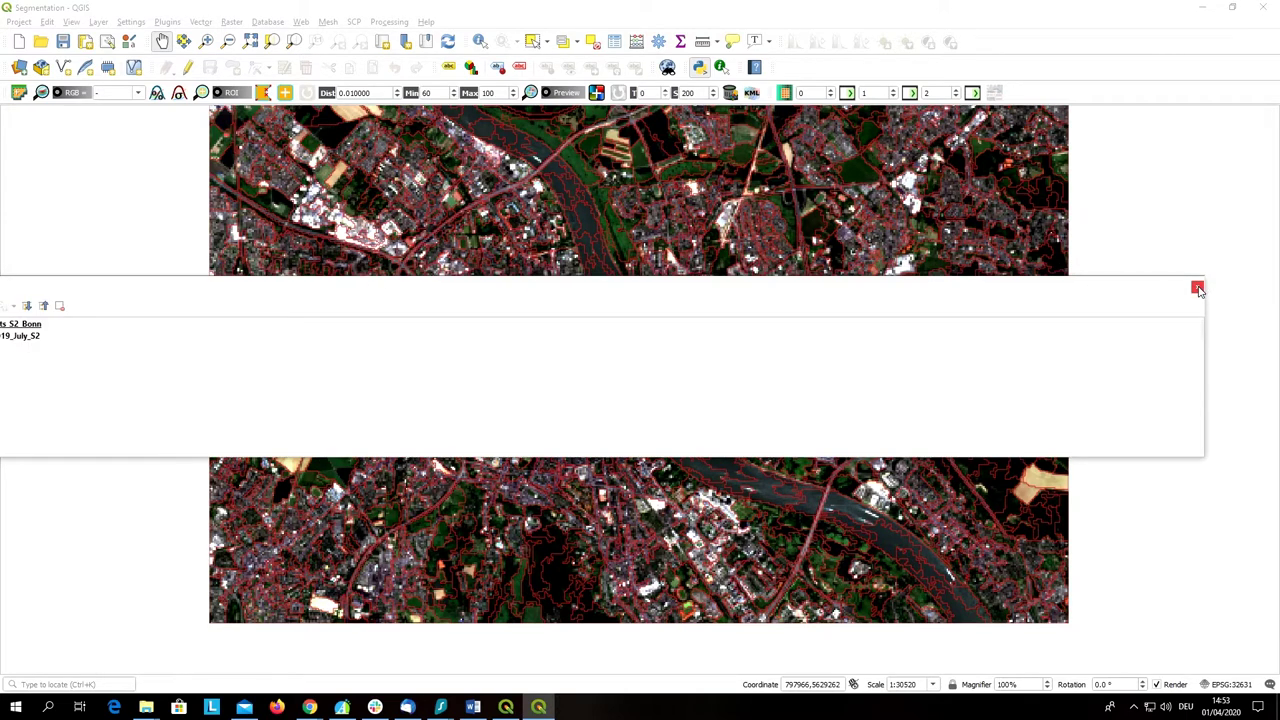
mouse_move(390, 287)
mouse_down()
mouse_move(180, 264)
mouse_move(6, 122)
mouse_up()
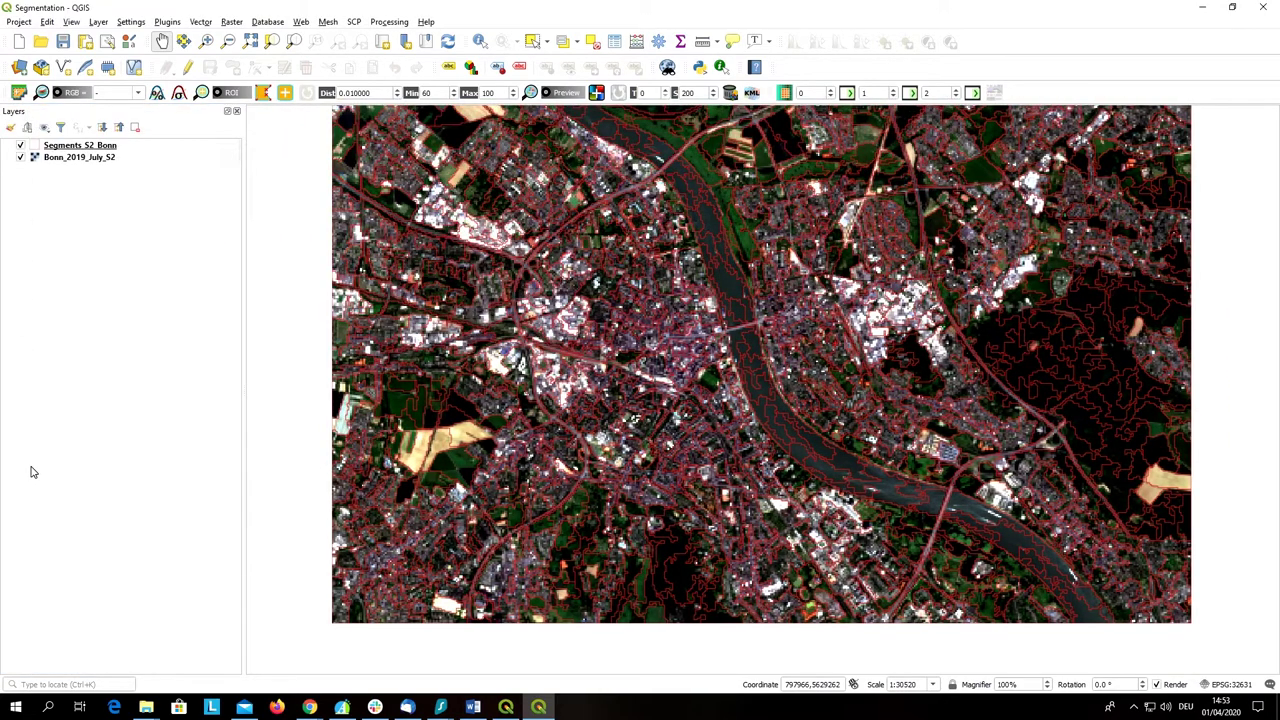
Hide the SCP Edit toolbar, show Snapping, and dock Snapping on the second toolbar row
click(97, 22)
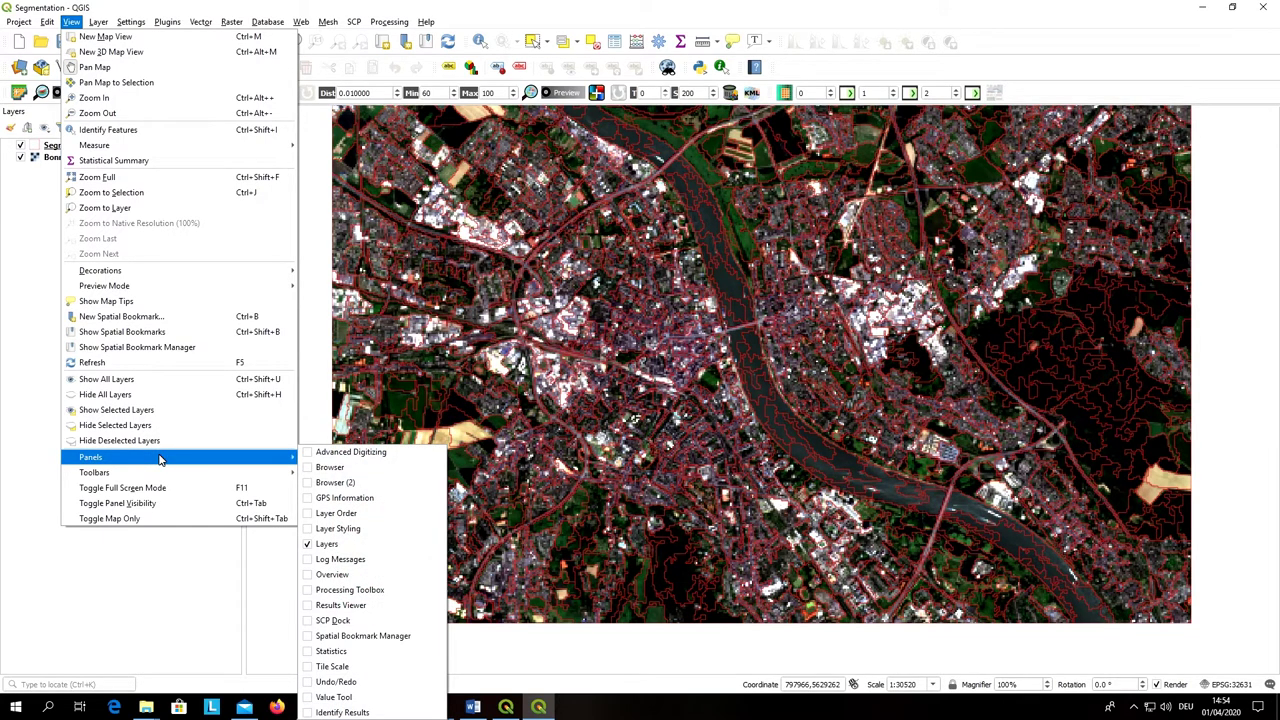
mouse_move(94, 472)
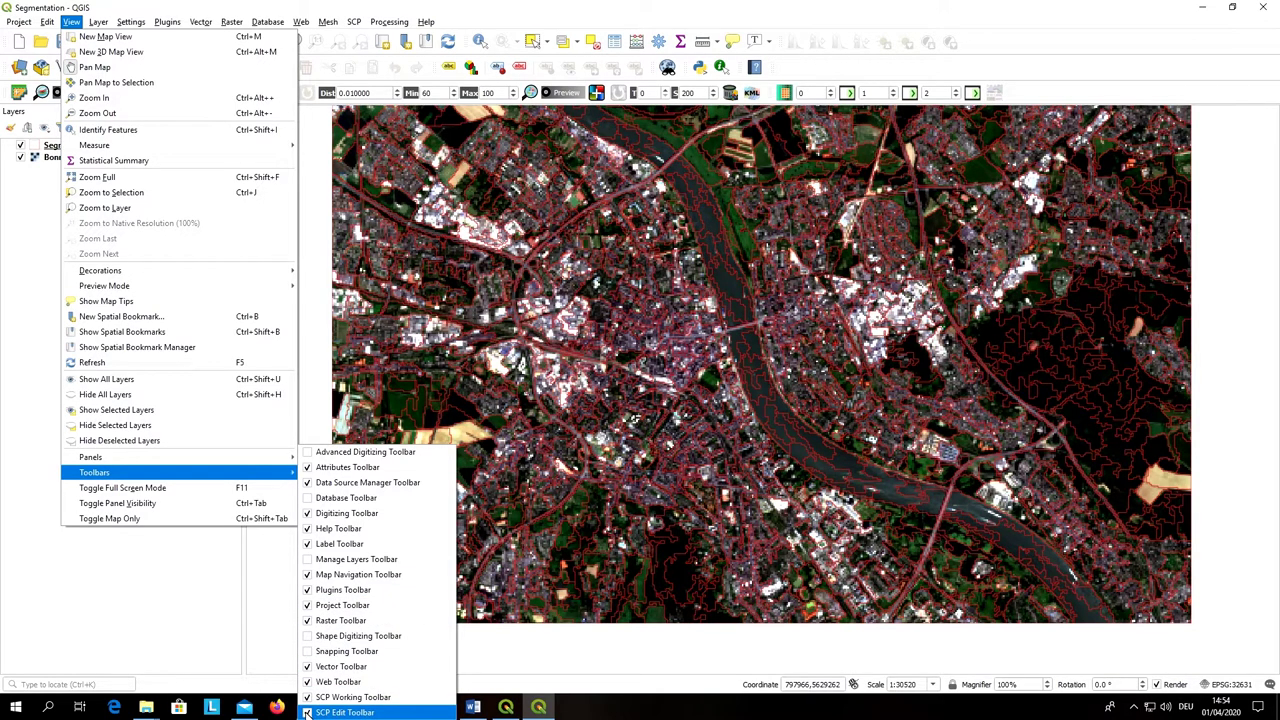
click(307, 713)
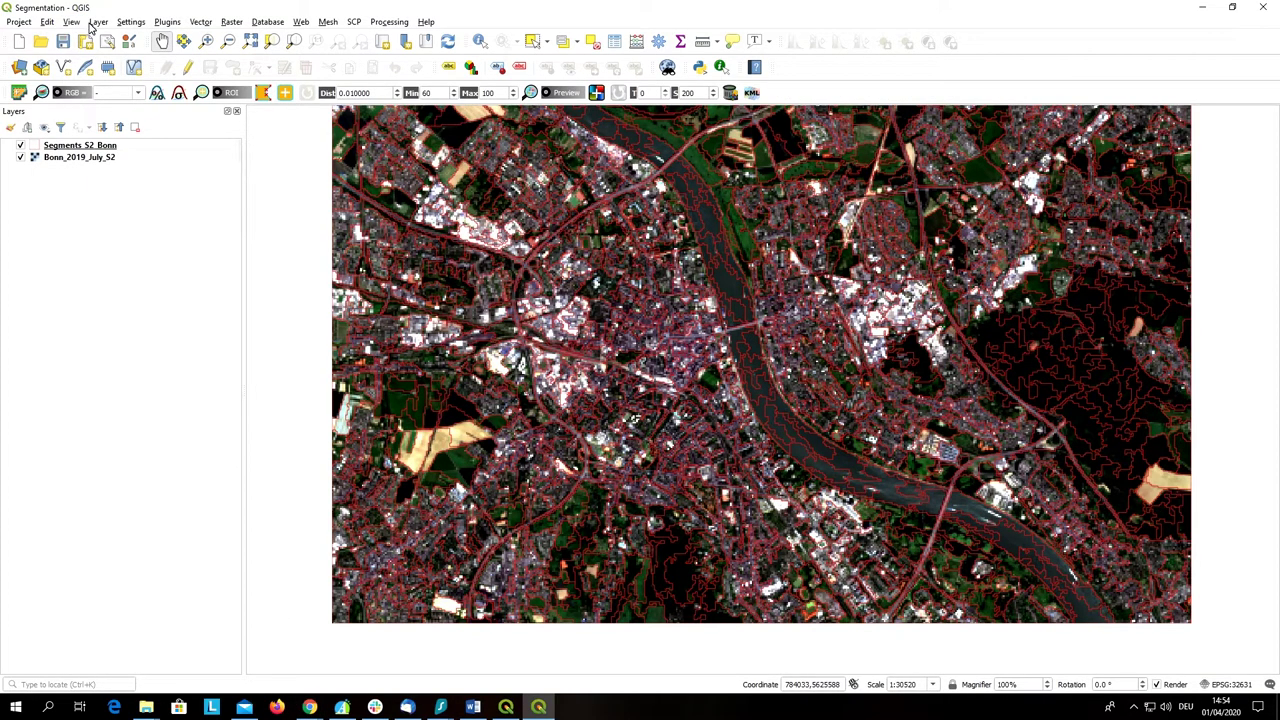
click(71, 22)
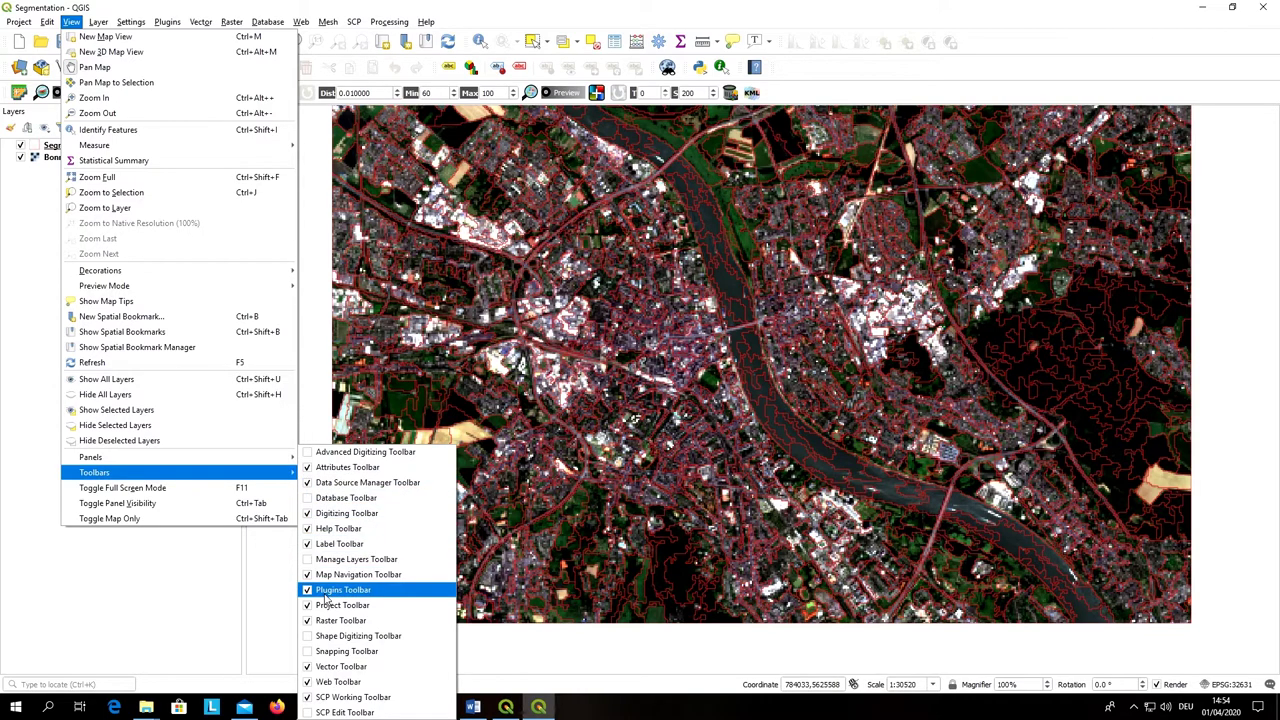
click(316, 653)
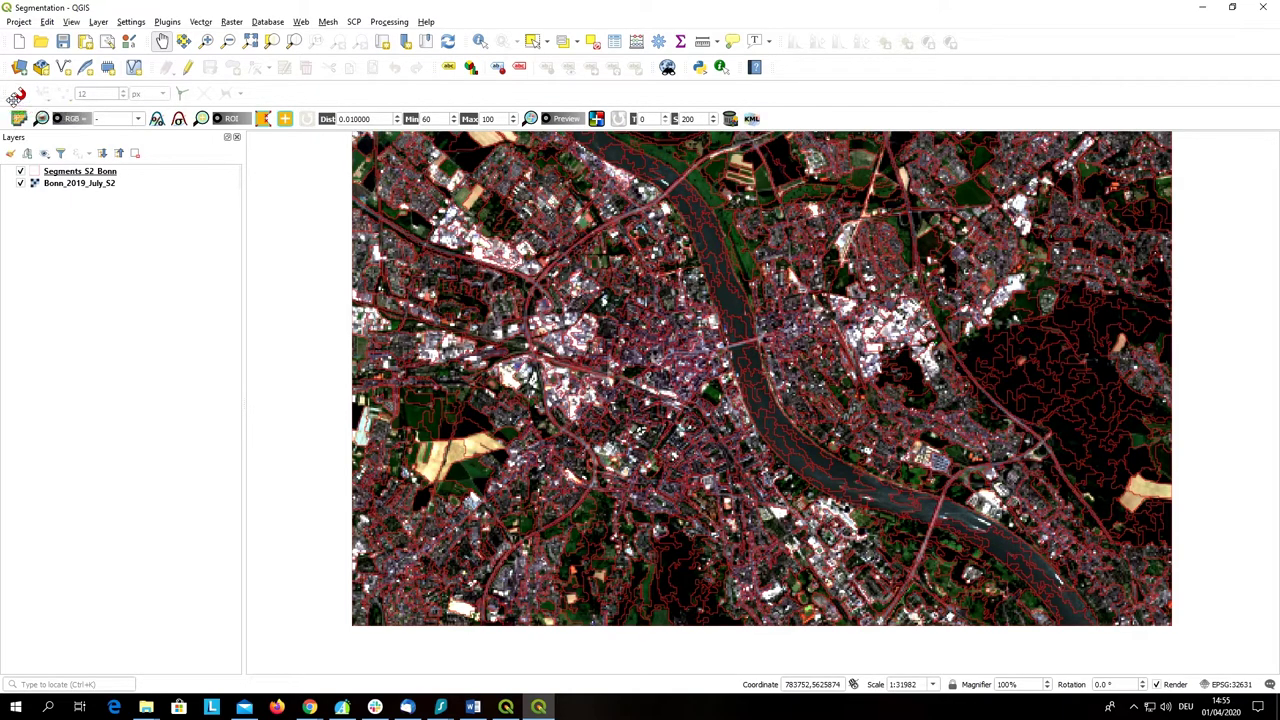
mouse_move(14, 97)
mouse_down()
mouse_move(680, 95)
mouse_move(805, 70)
mouse_move(793, 73)
mouse_up()
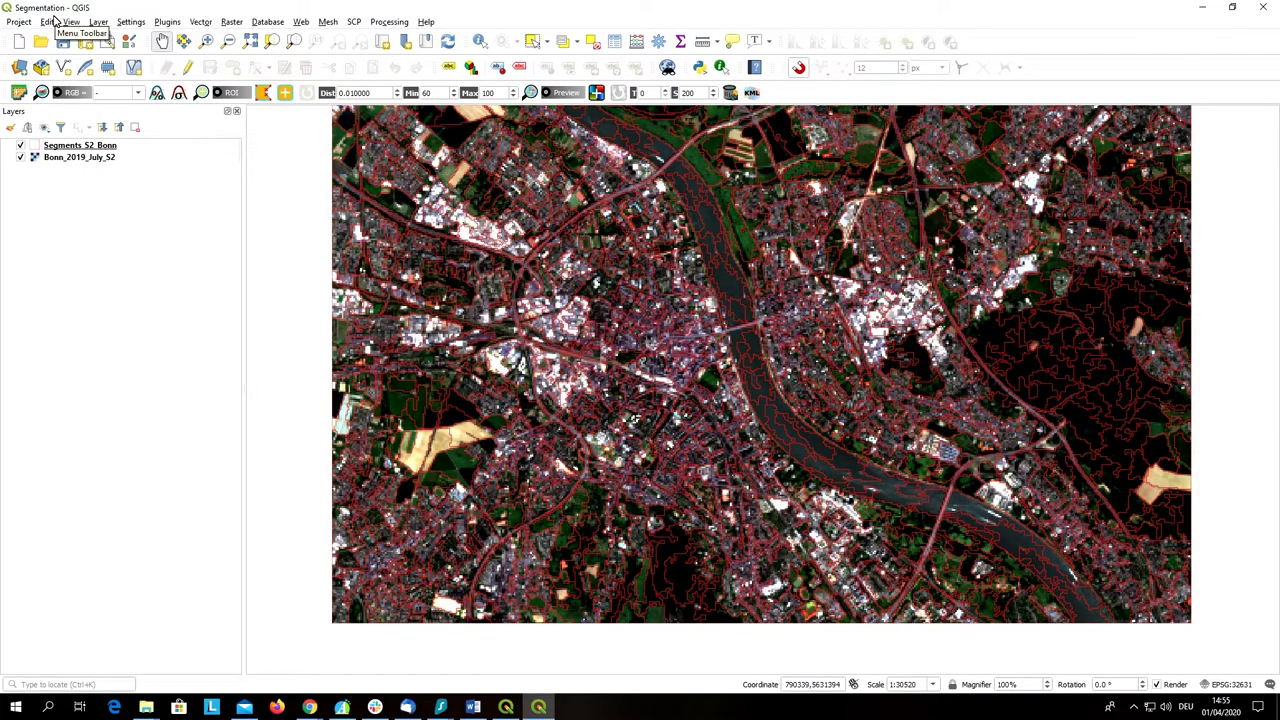
Browse the Settings, Plugins and Edit menus, pan the map, then Zoom Full to refit Bonn
click(130, 21)
click(180, 22)
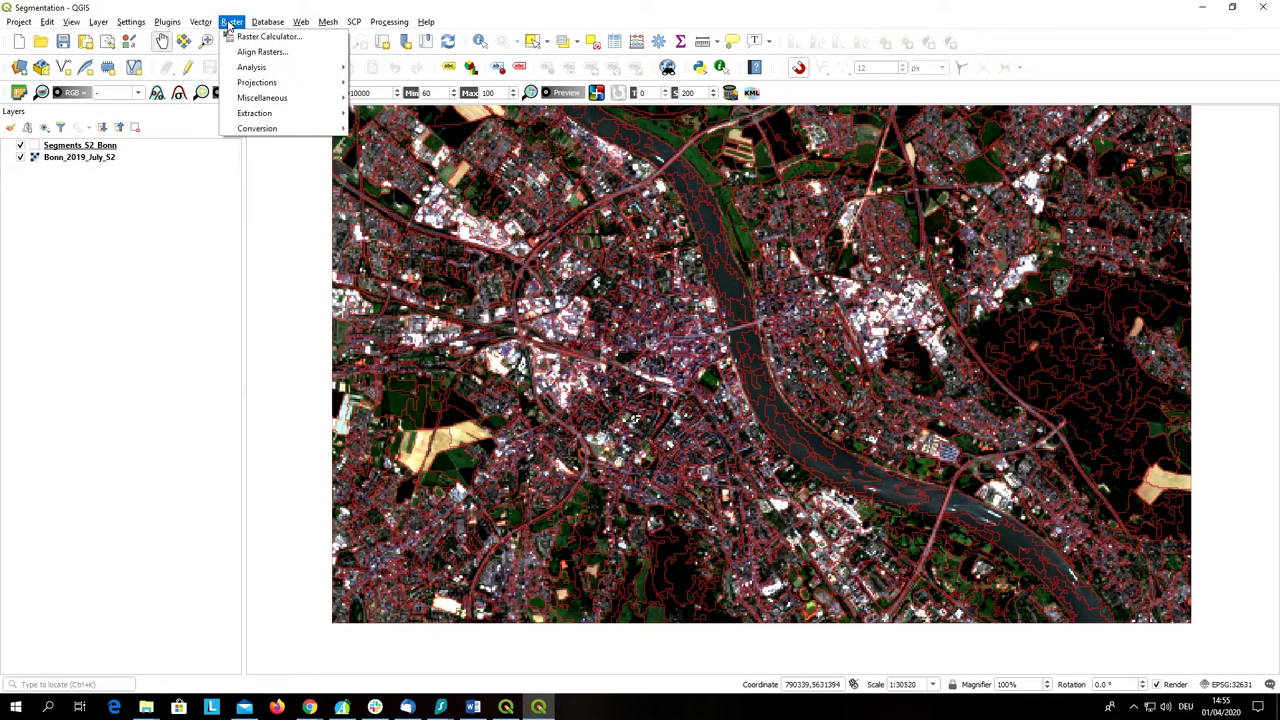
click(47, 21)
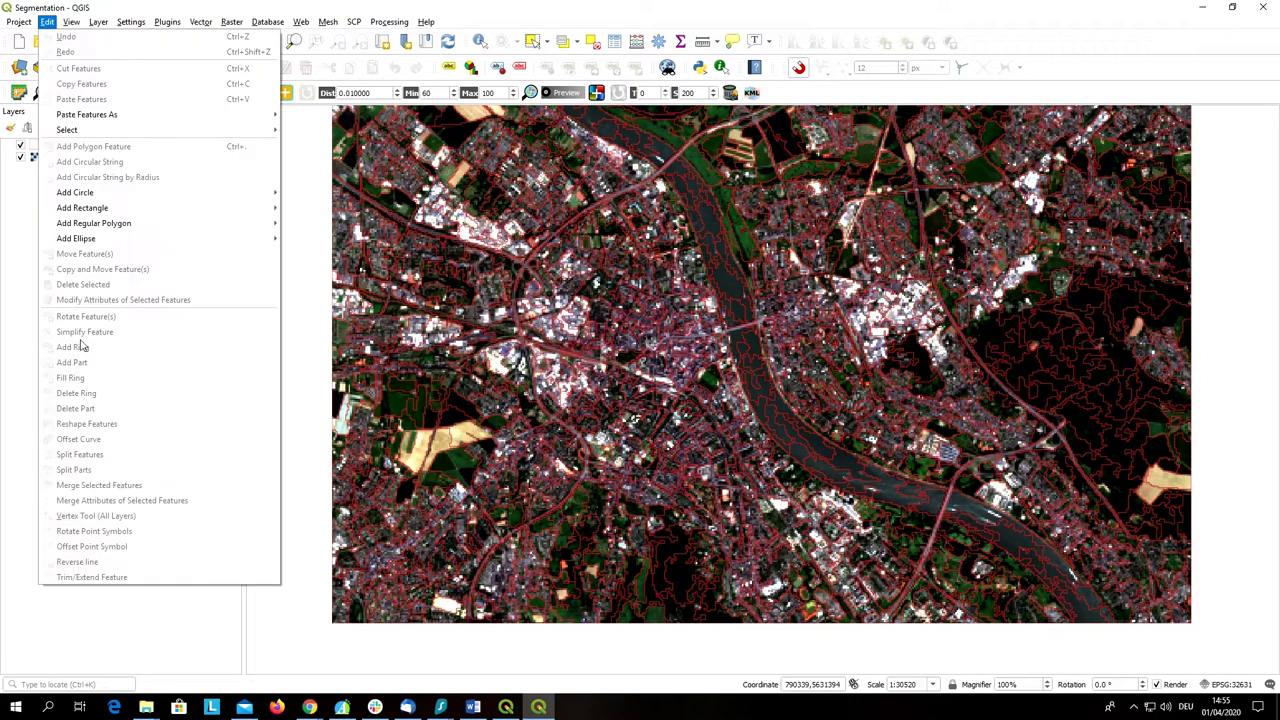
click(330, 308)
drag(927, 289, 483, 267)
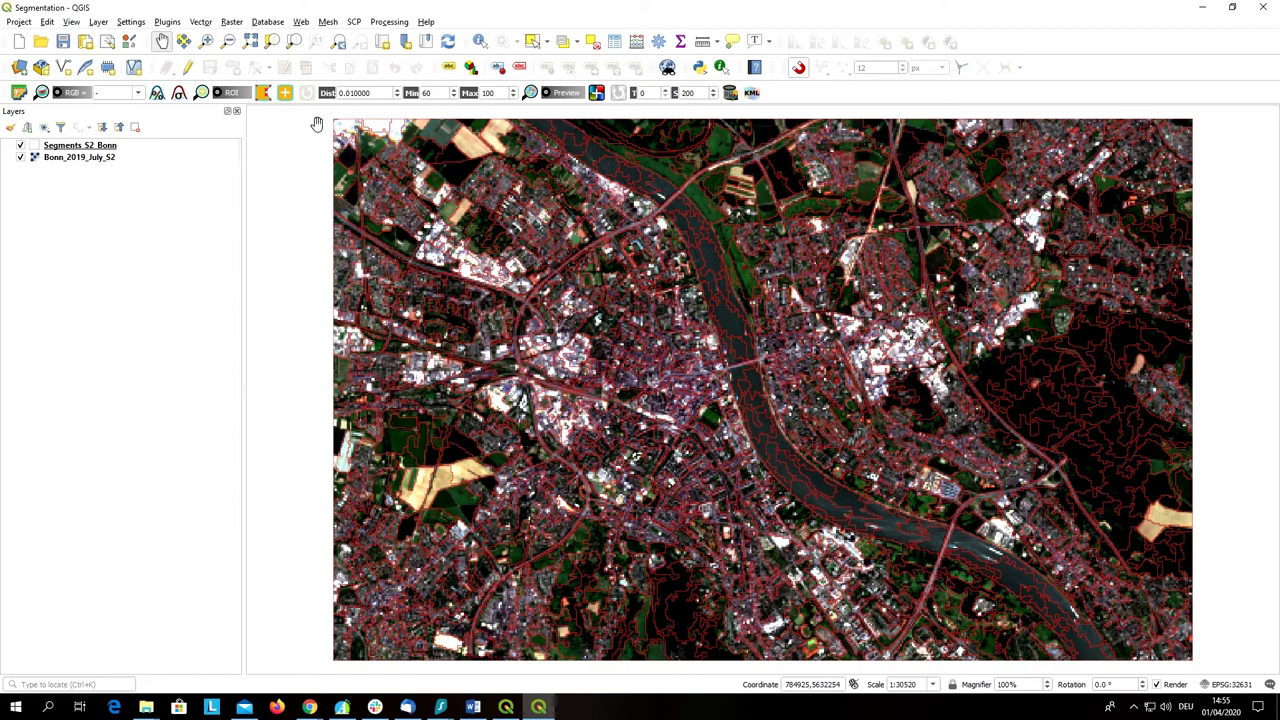
click(251, 43)
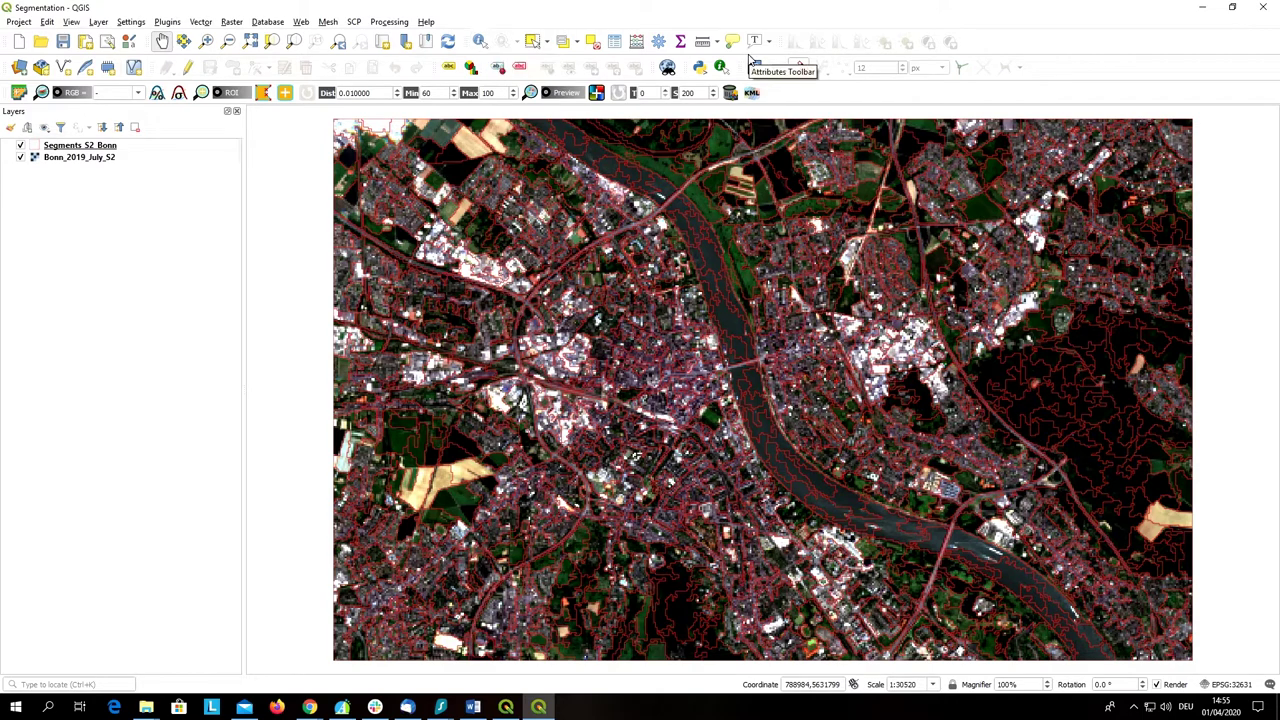
Identify the river segment near the map centre (DN 243) and float its results panel over the map
click(481, 44)
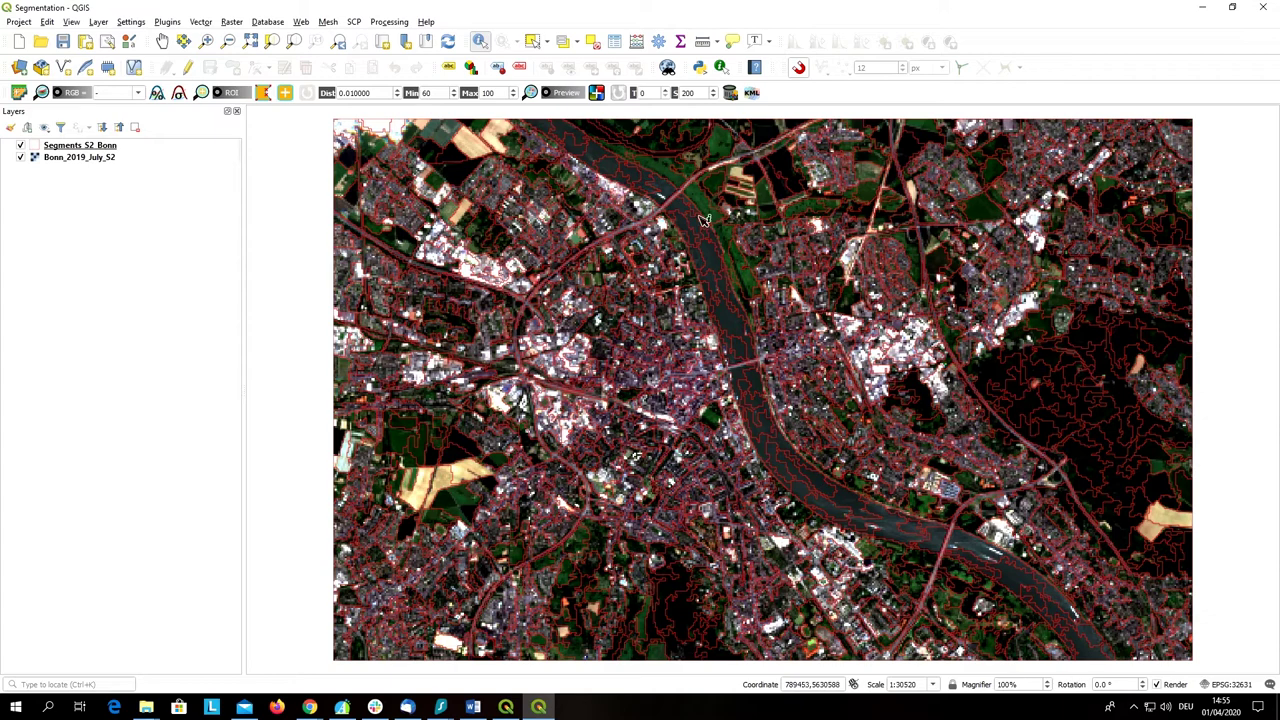
click(726, 321)
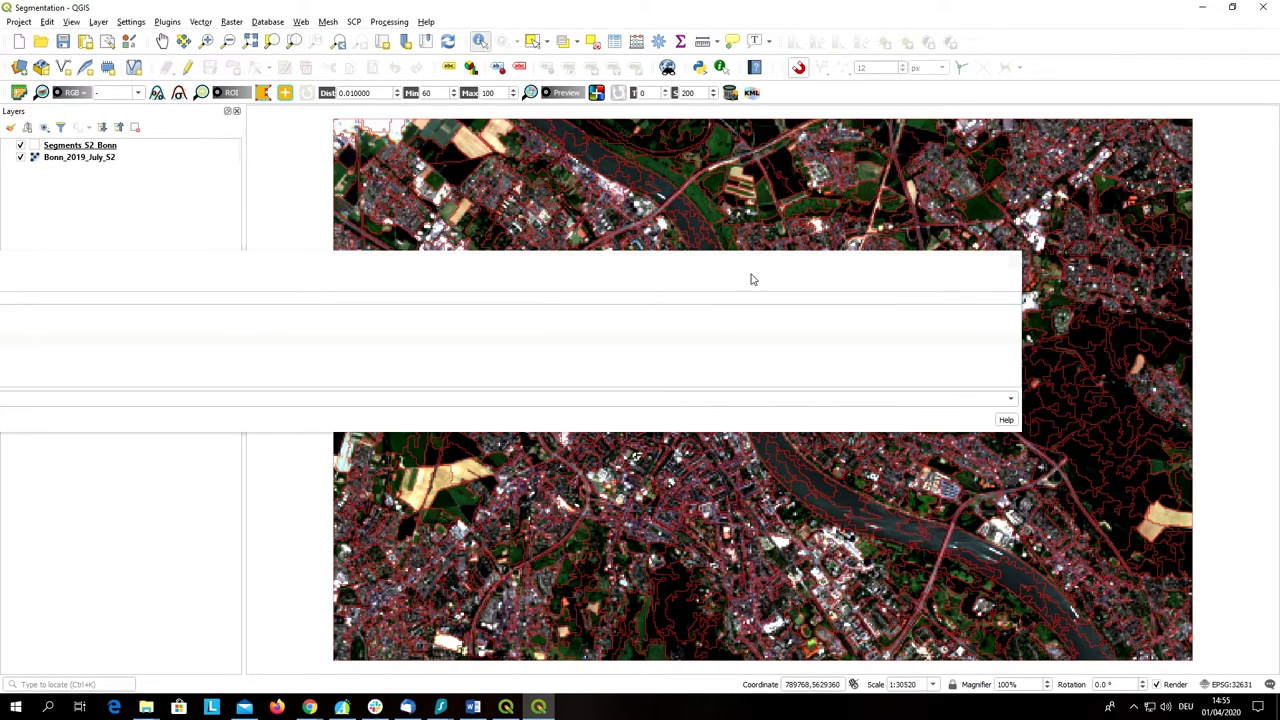
mouse_move(728, 260)
mouse_down()
mouse_move(855, 347)
mouse_move(971, 457)
mouse_up()
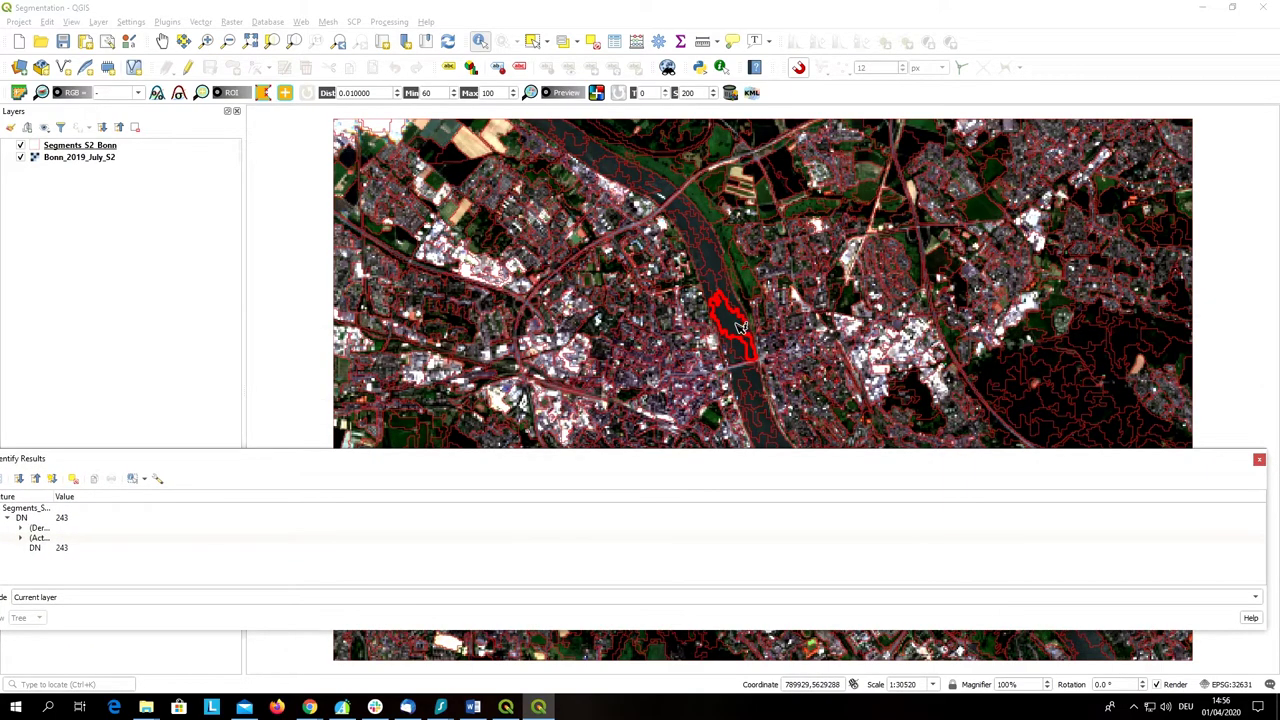
mouse_move(452, 458)
mouse_down()
mouse_move(780, 405)
mouse_move(1100, 430)
mouse_move(1192, 386)
mouse_up()
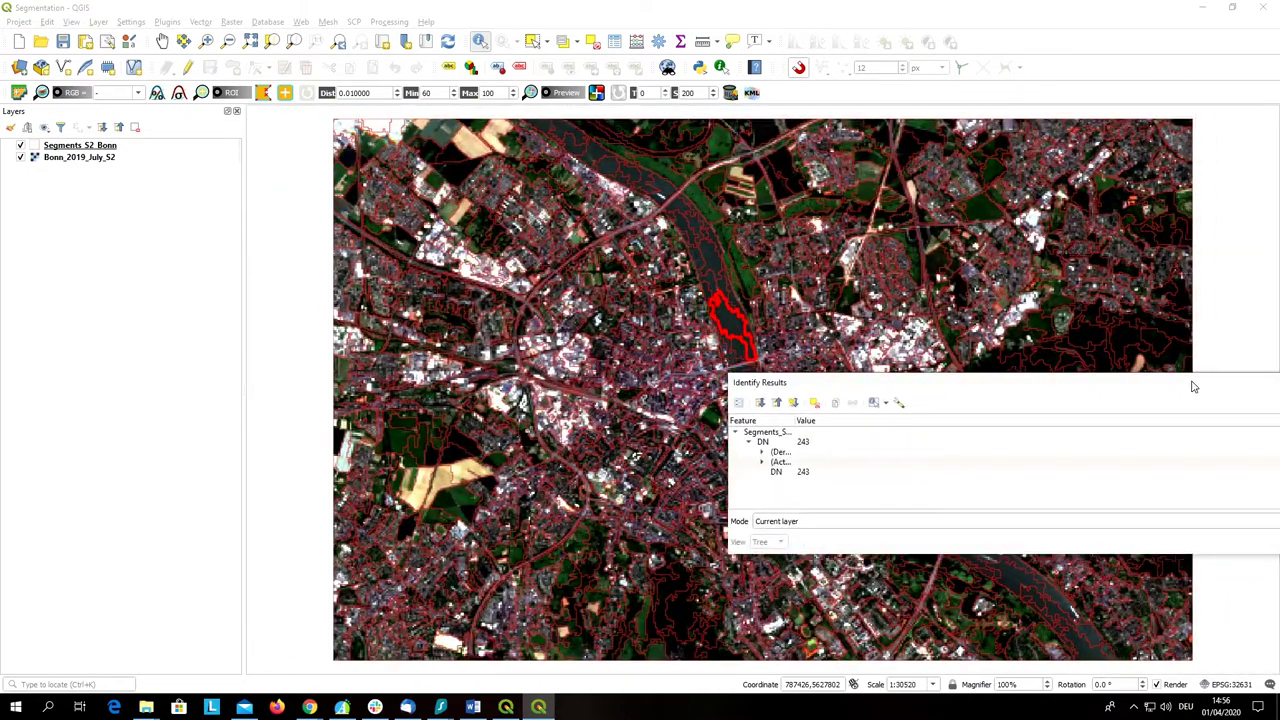
Try docking the Identify Results panel in several positions, then close it
double_click(1192, 386)
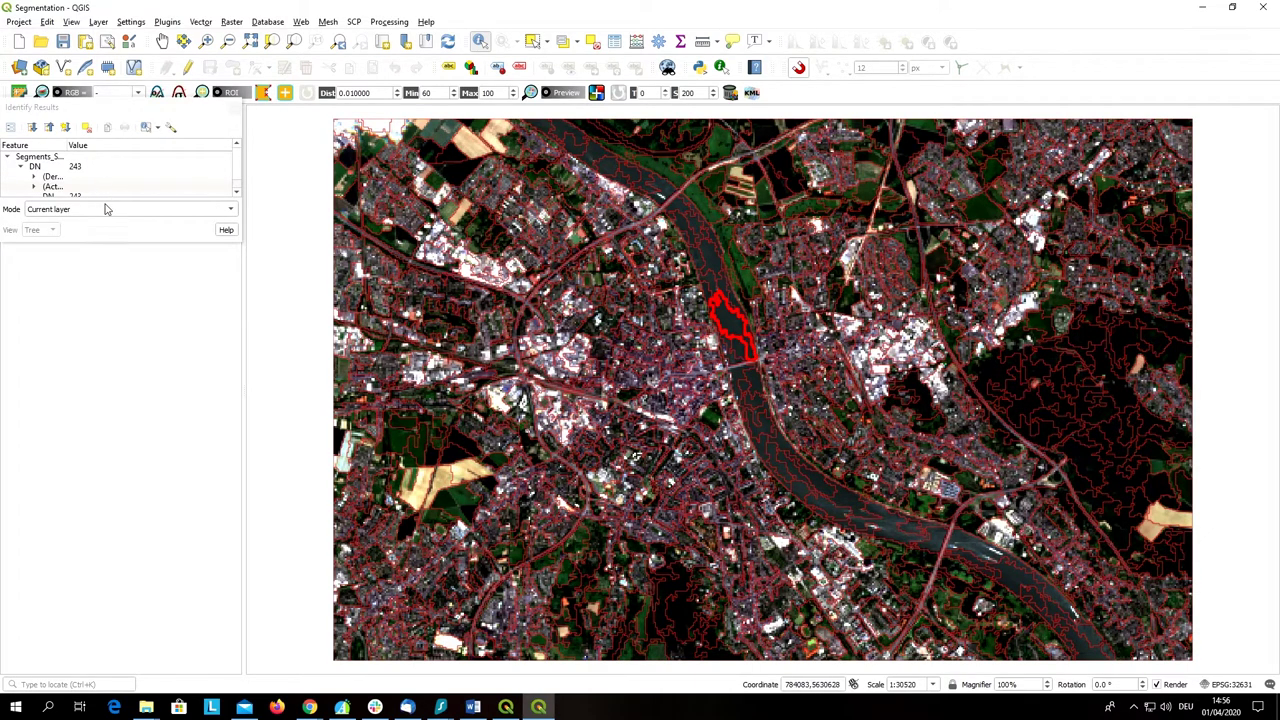
drag(240, 248, 246, 400)
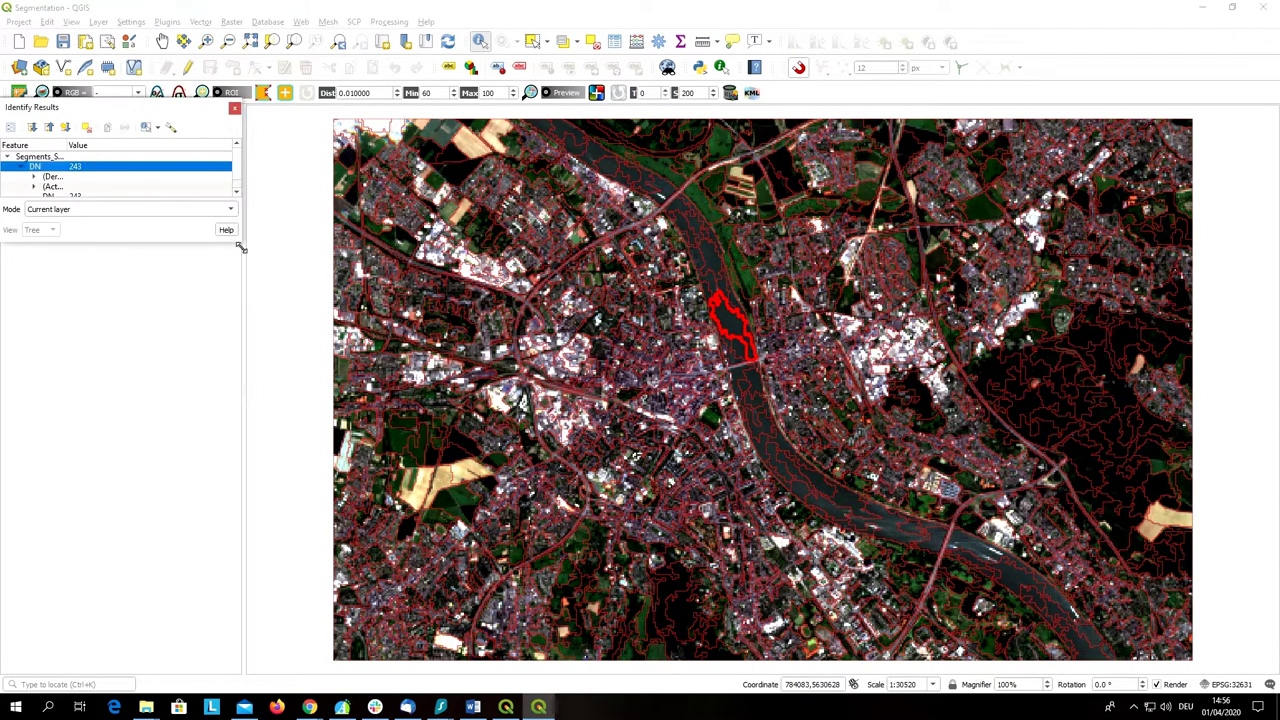
drag(158, 107, 415, 203)
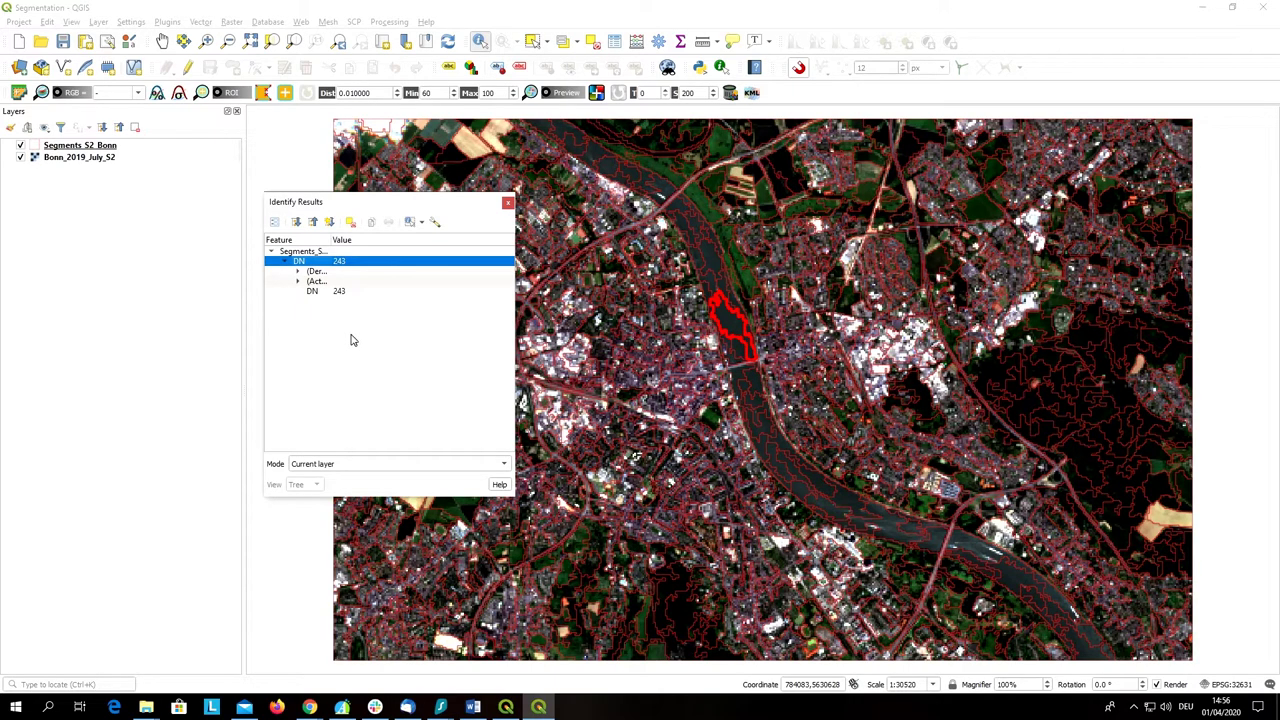
mouse_move(345, 205)
mouse_down()
mouse_move(311, 470)
mouse_move(84, 390)
mouse_up()
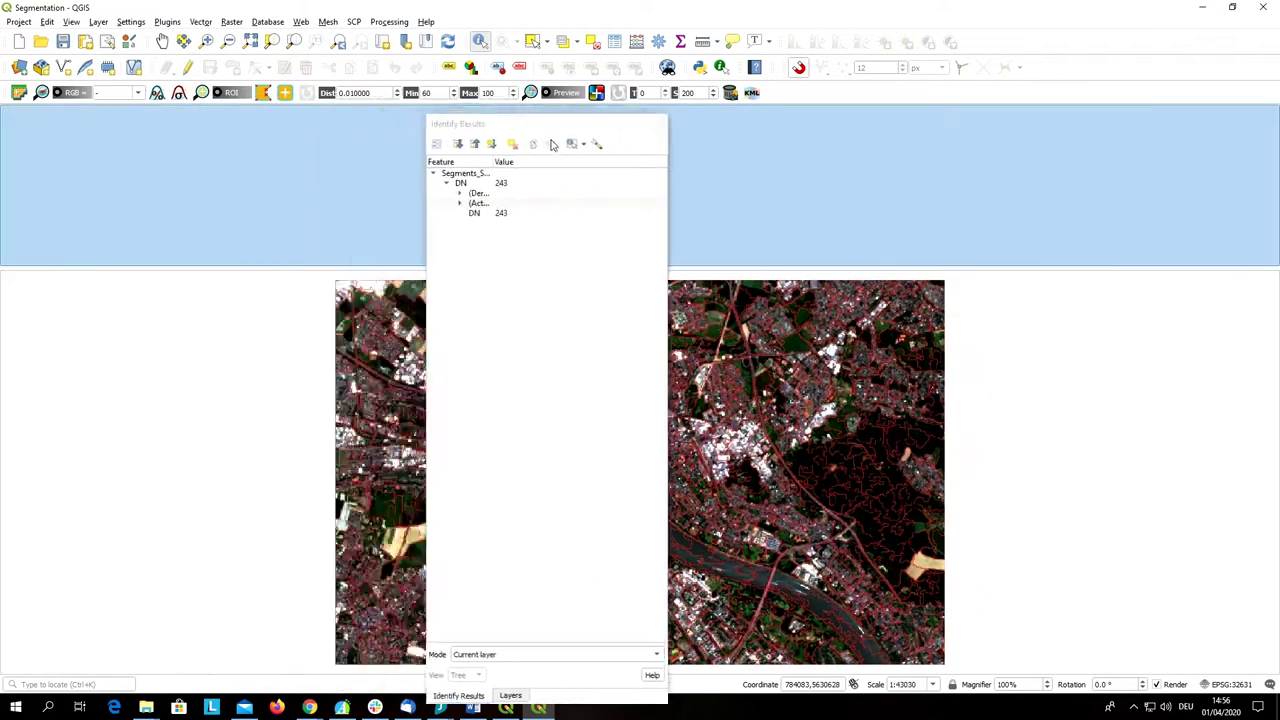
mouse_move(113, 116)
mouse_down()
mouse_move(540, 118)
mouse_move(471, 345)
mouse_up()
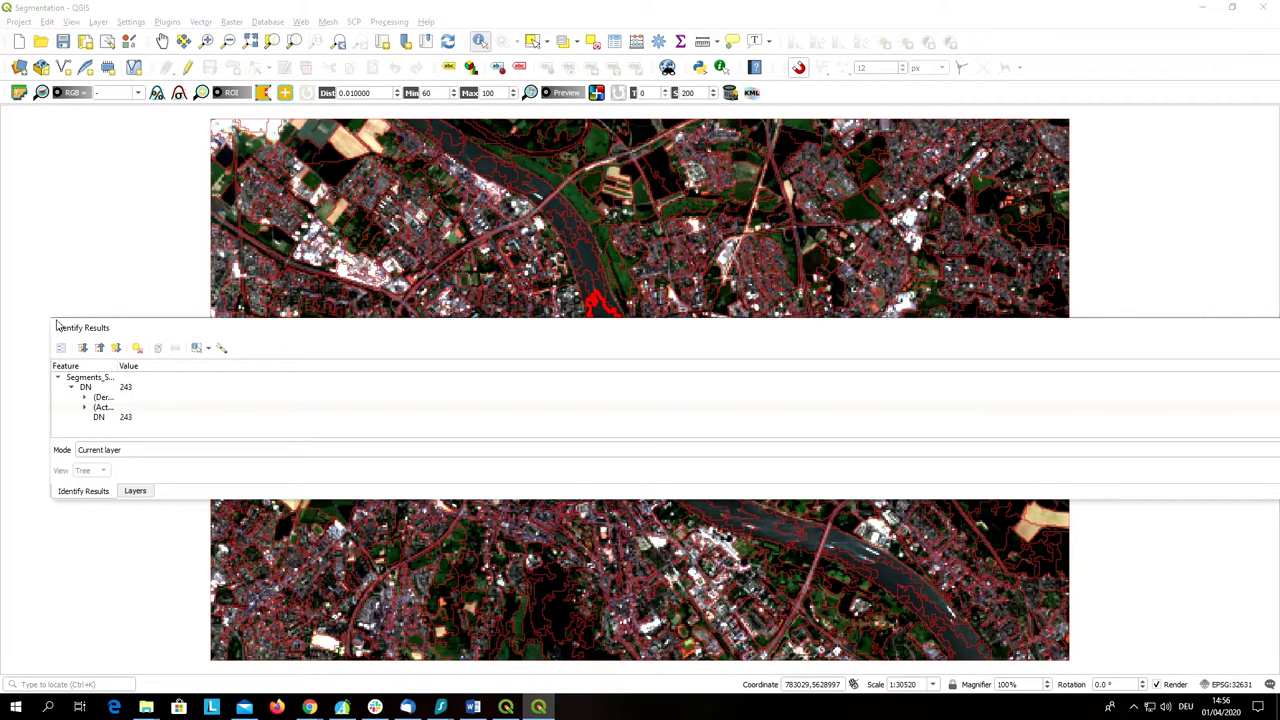
mouse_move(57, 326)
mouse_down()
mouse_move(601, 135)
mouse_move(297, 223)
mouse_up()
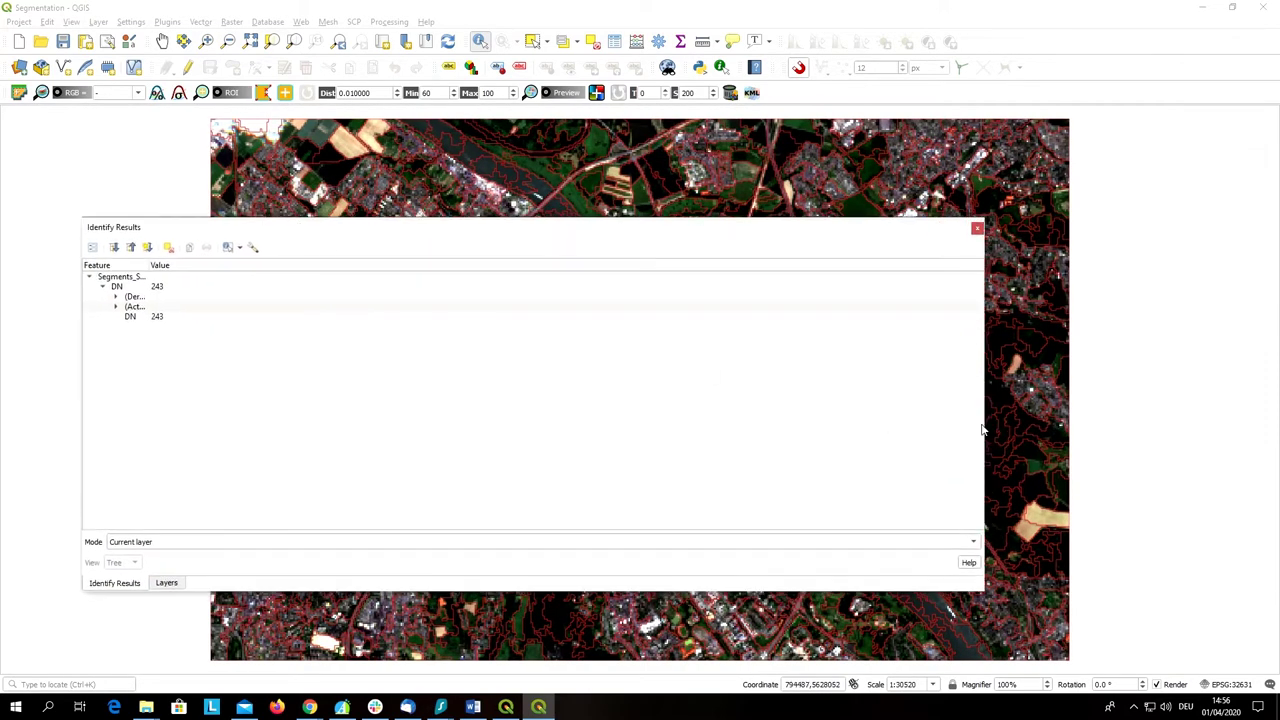
drag(991, 426, 350, 414)
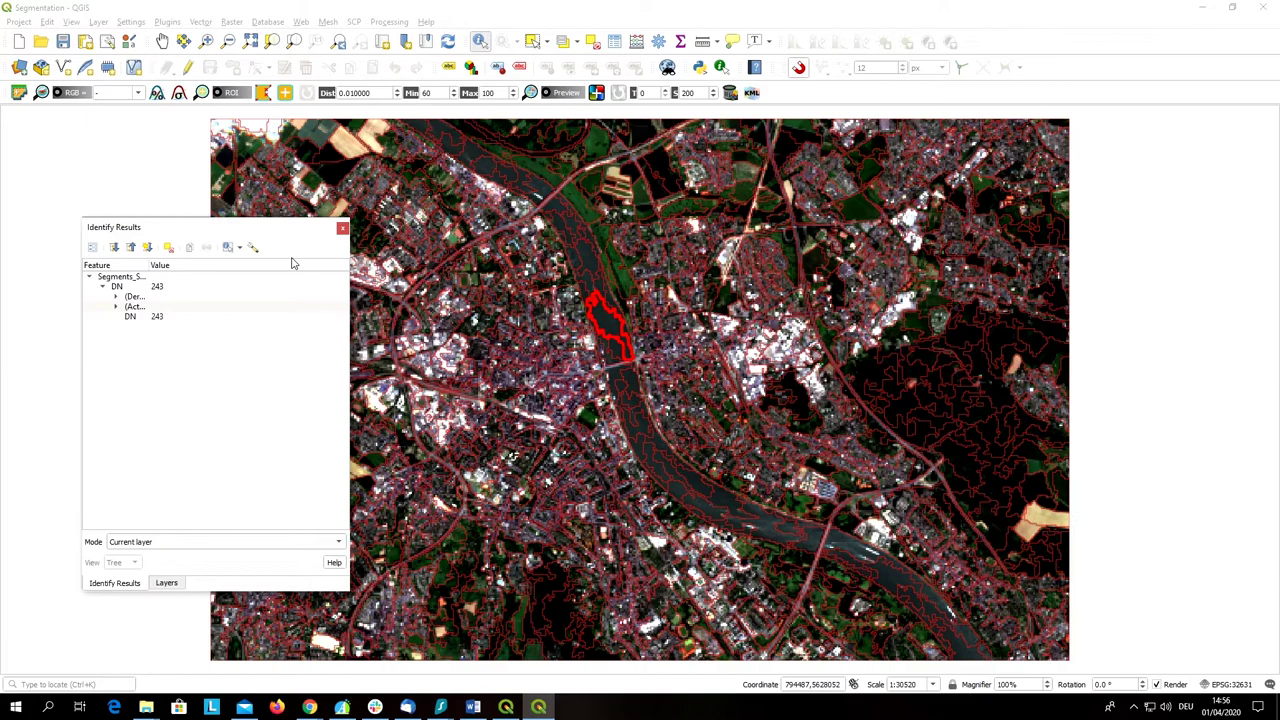
drag(277, 236, 1190, 178)
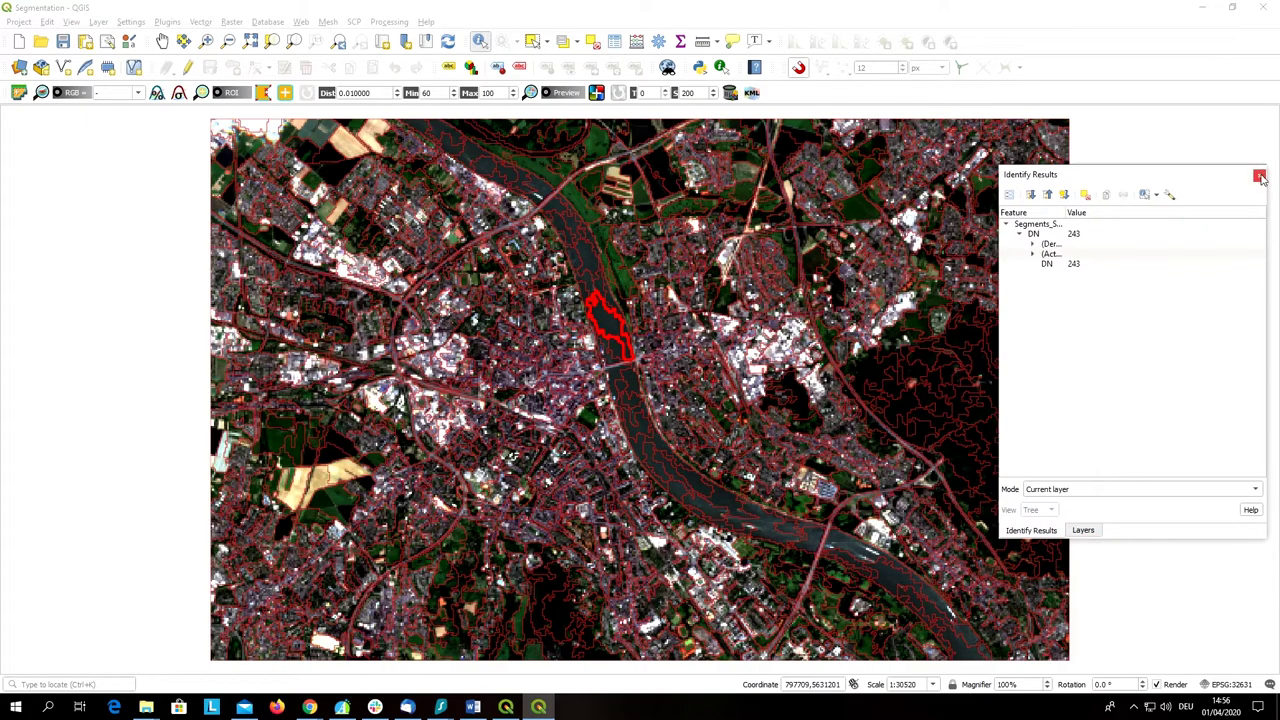
click(1259, 176)
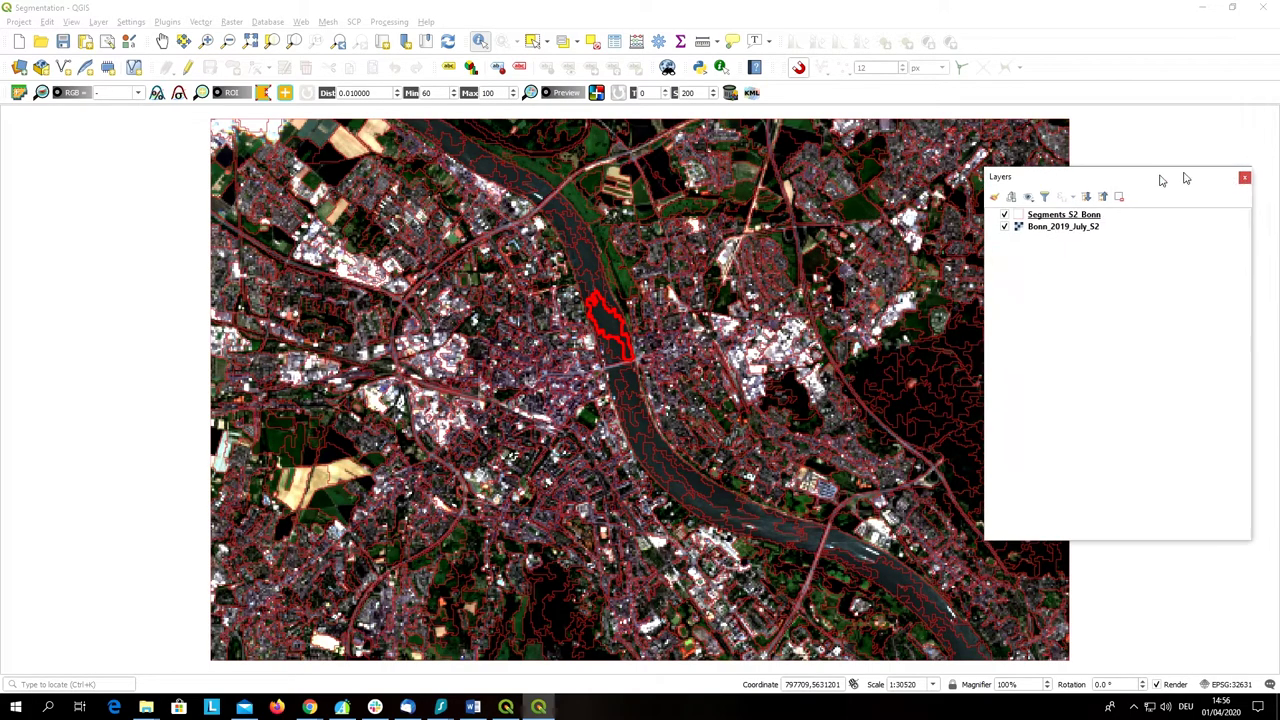
Dock the Layers panel back on the left side of the map
mouse_move(1186, 177)
mouse_down()
mouse_move(151, 191)
mouse_move(168, 166)
mouse_move(145, 163)
mouse_move(180, 131)
mouse_up()
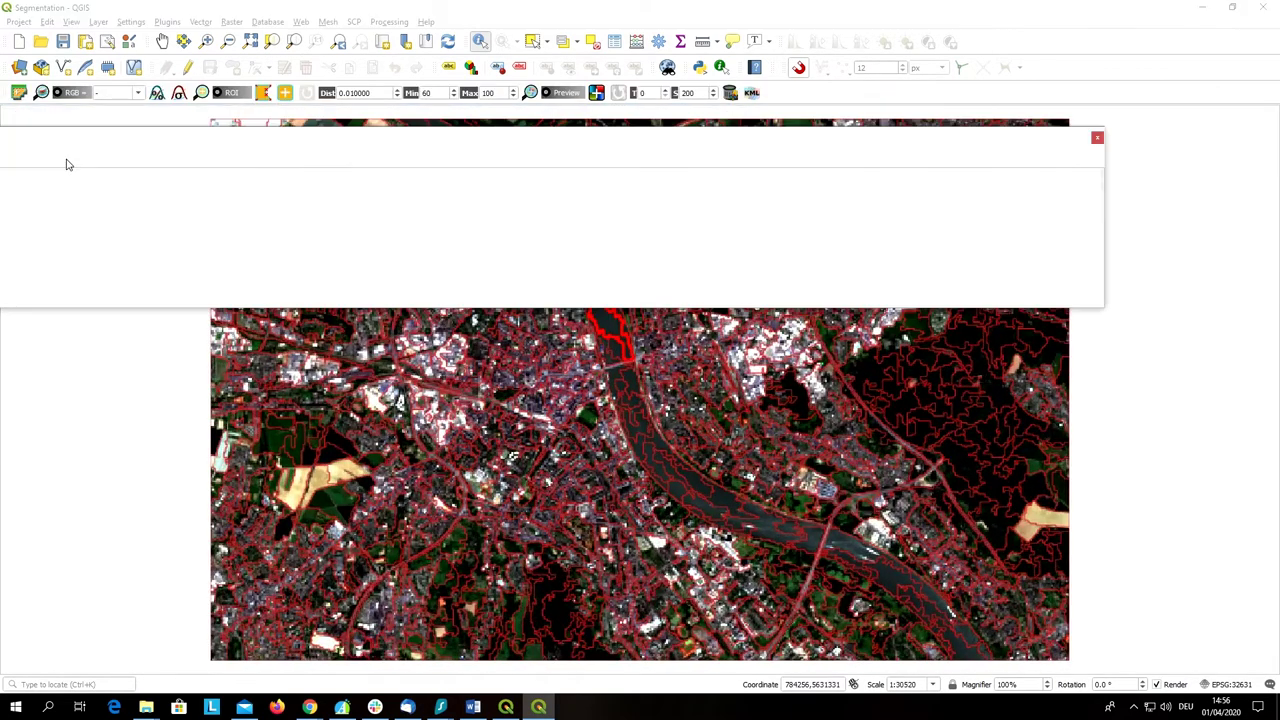
drag(686, 149, 67, 223)
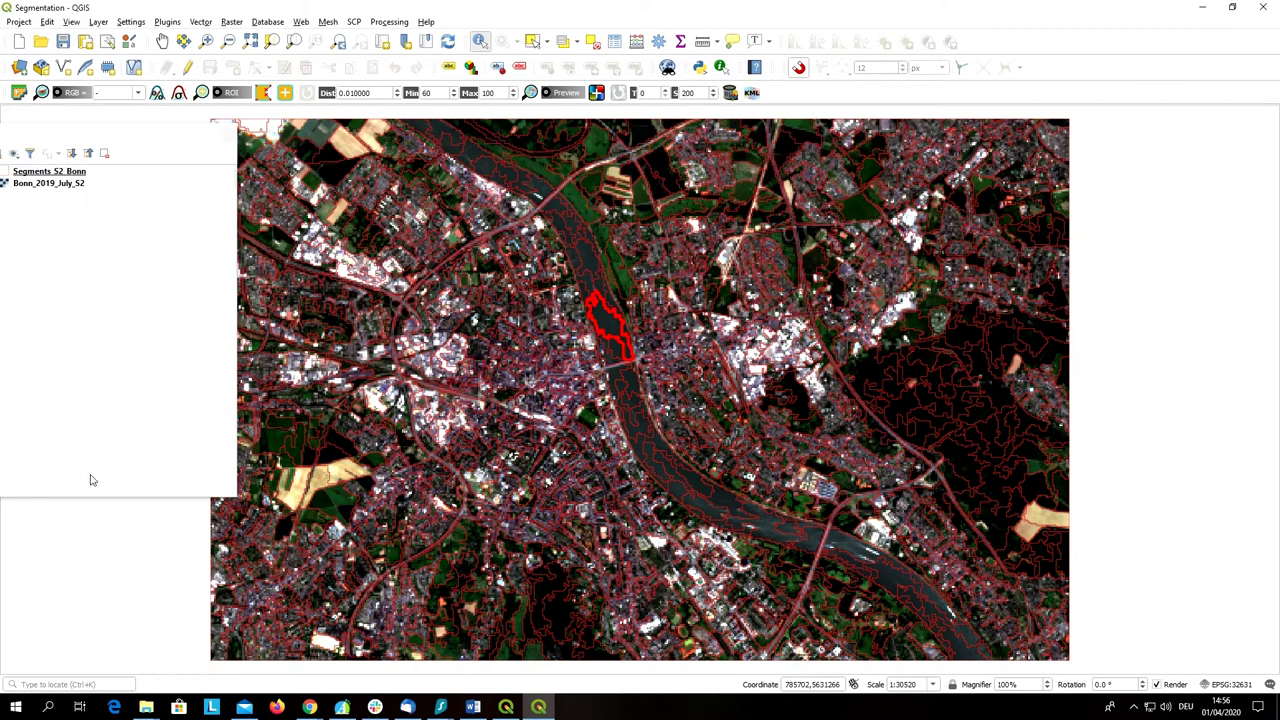
drag(94, 134, 38, 124)
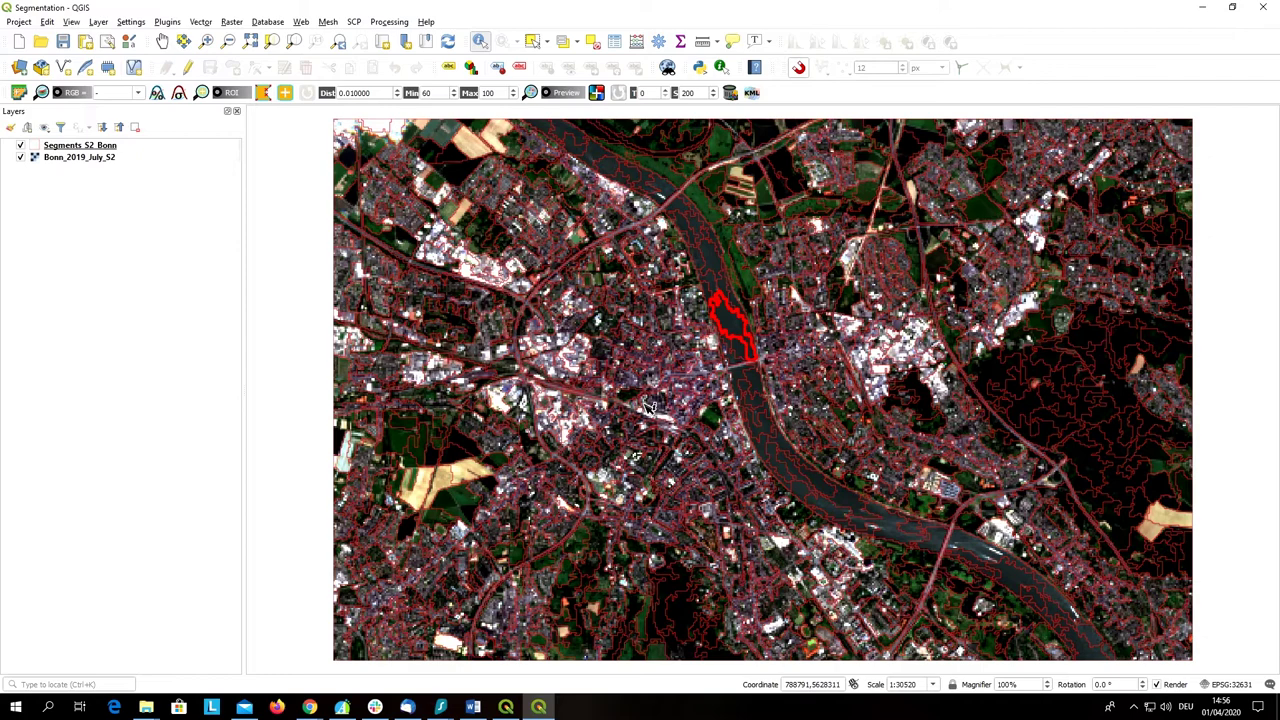
Identify three segments: beside the current one, along the southeast river, and at the top-left corner
click(713, 326)
click(1098, 140)
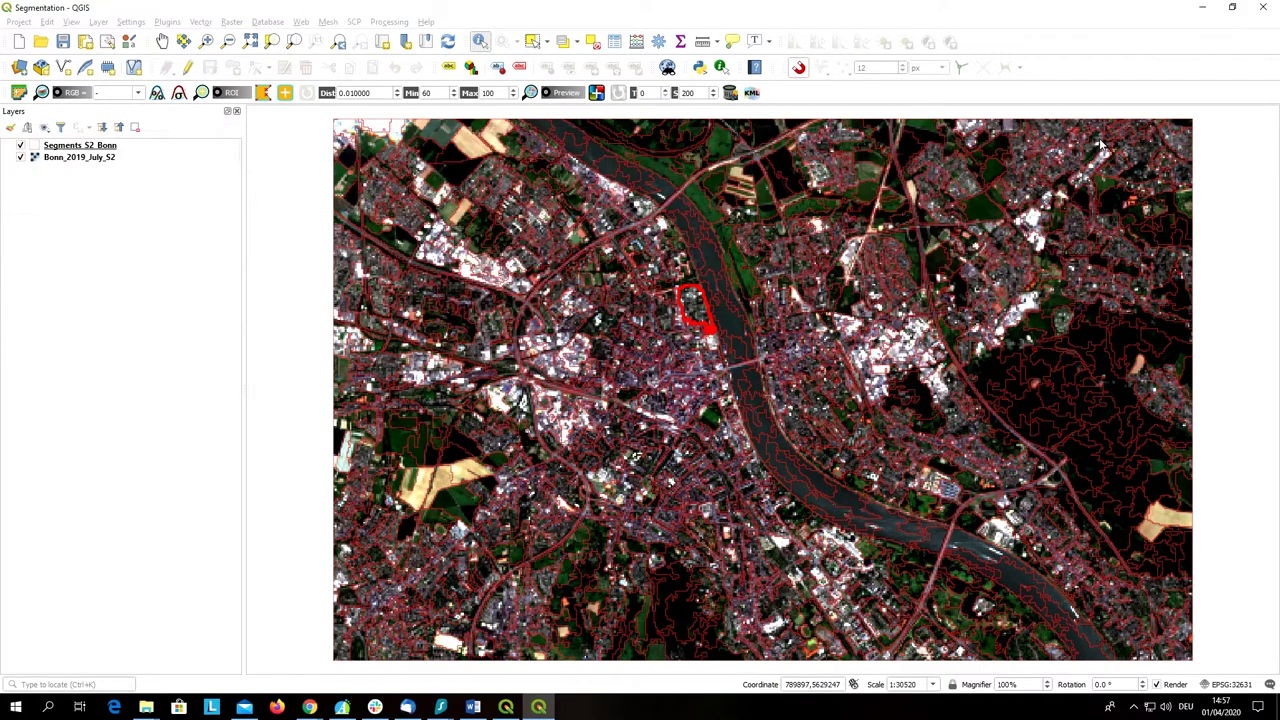
click(805, 465)
click(1100, 138)
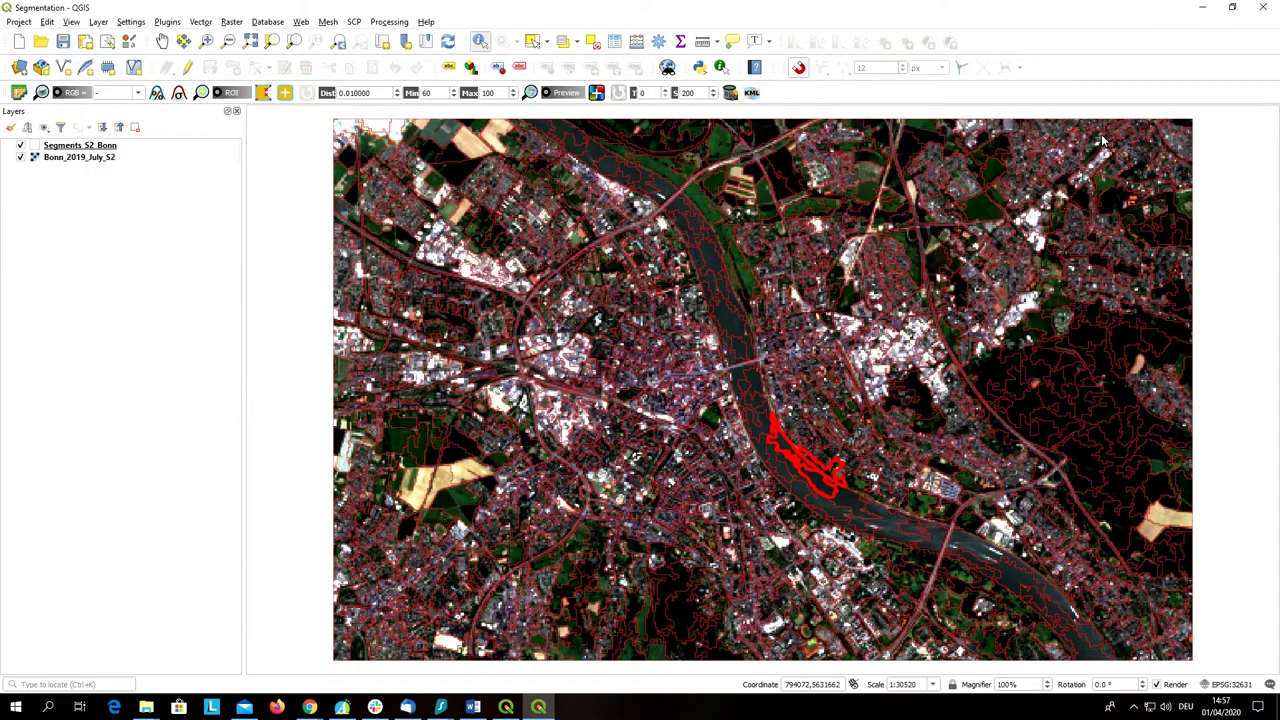
click(345, 172)
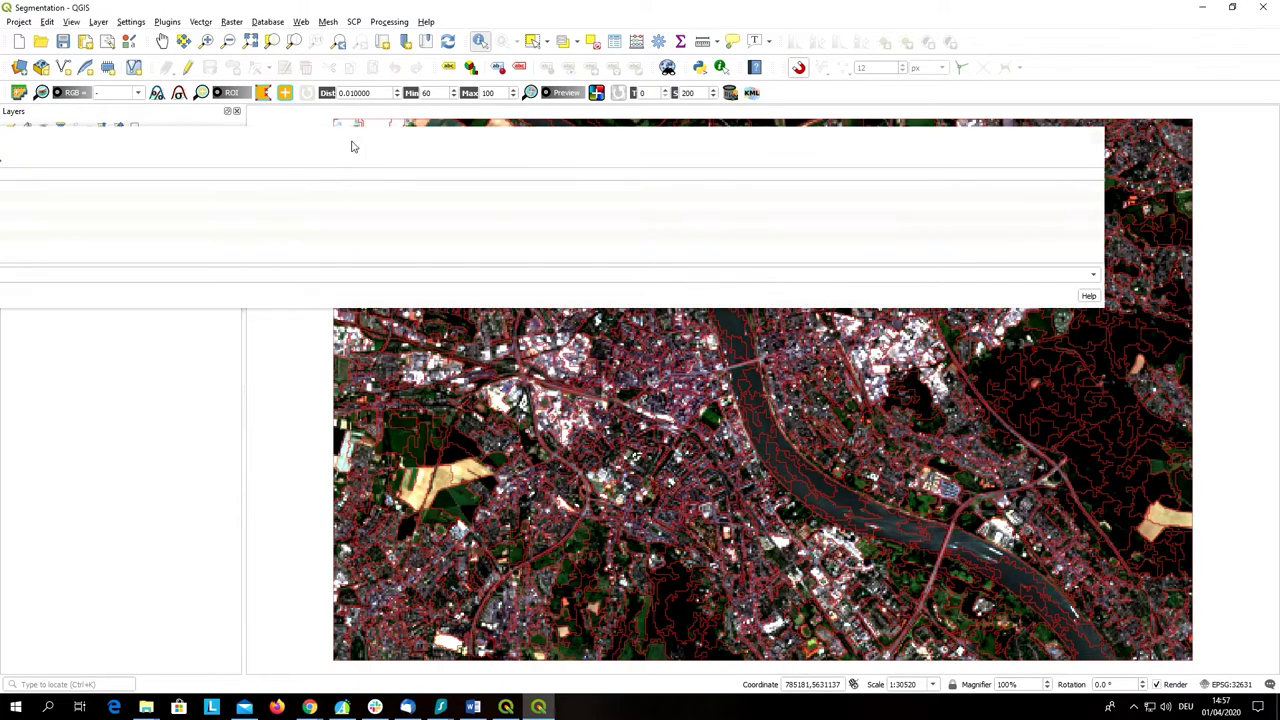
click(1100, 140)
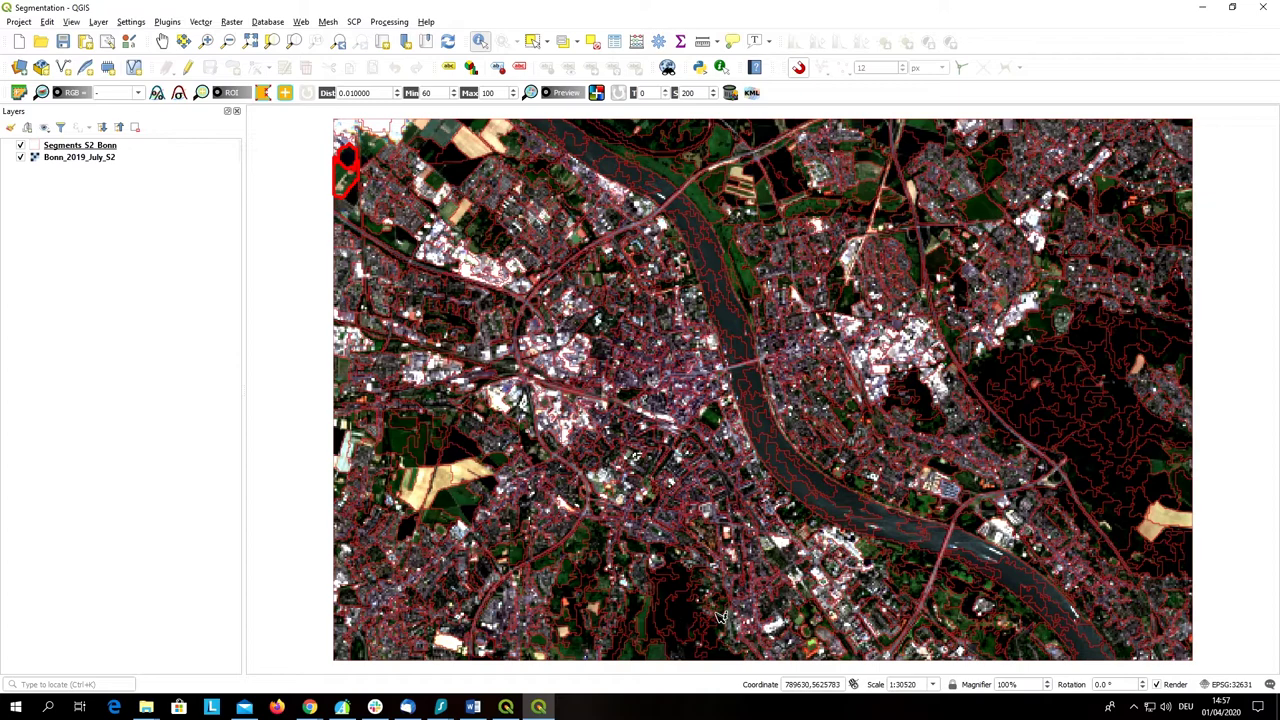
Zoom in, then pick 1:25000 from the status-bar Scale list
scroll(860, 531, up, 2)
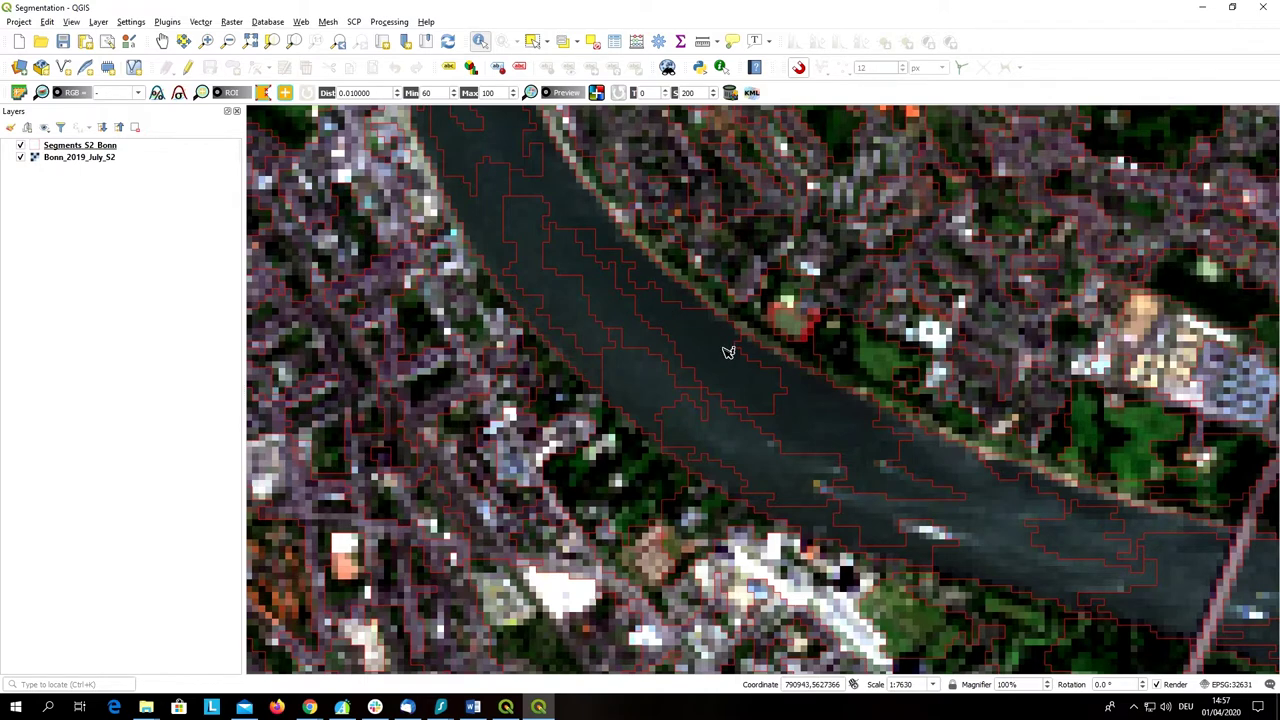
click(933, 687)
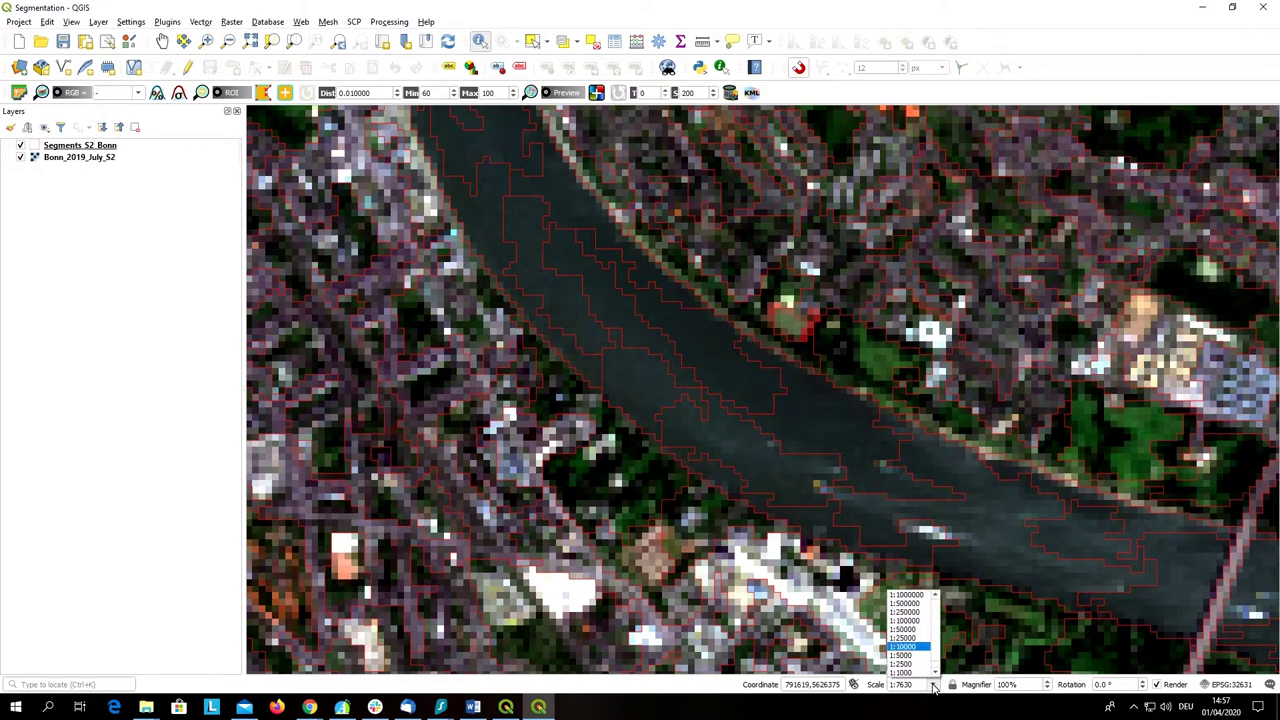
click(920, 638)
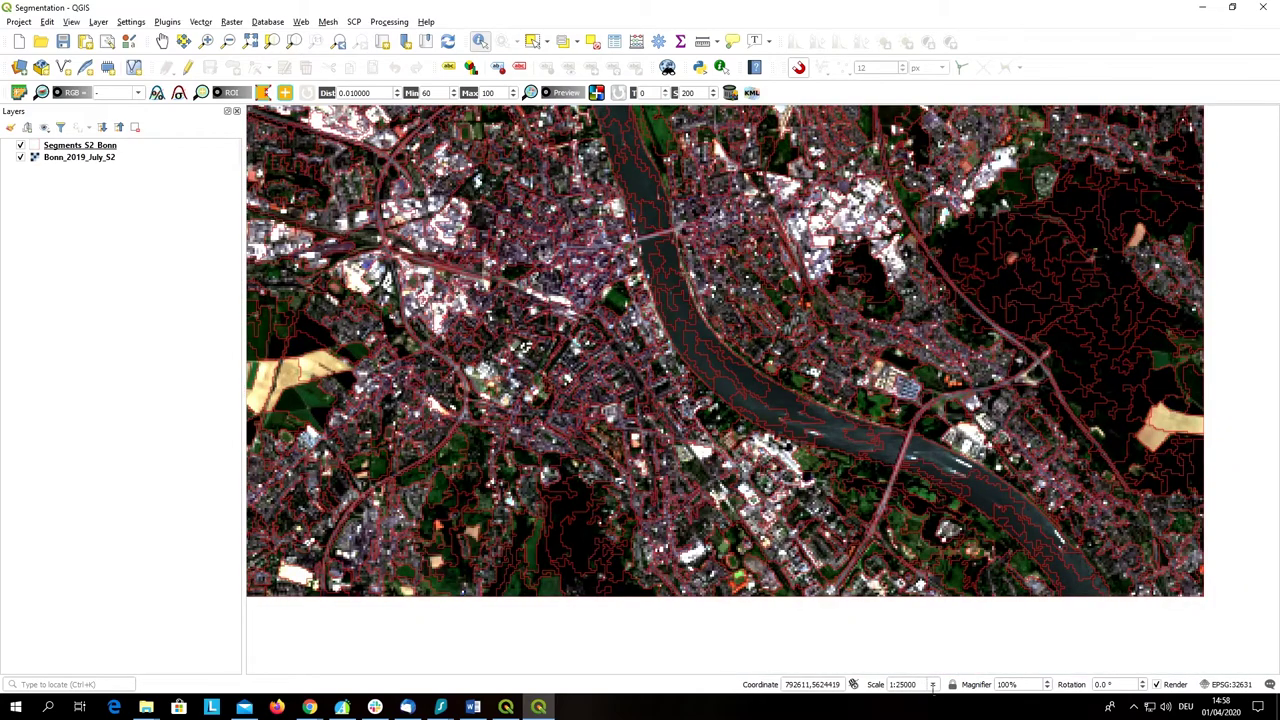
Step the status-bar Magnifier up to 150%, then down to 50%
click(1048, 682)
click(1048, 688)
click(1049, 682)
click(1048, 688)
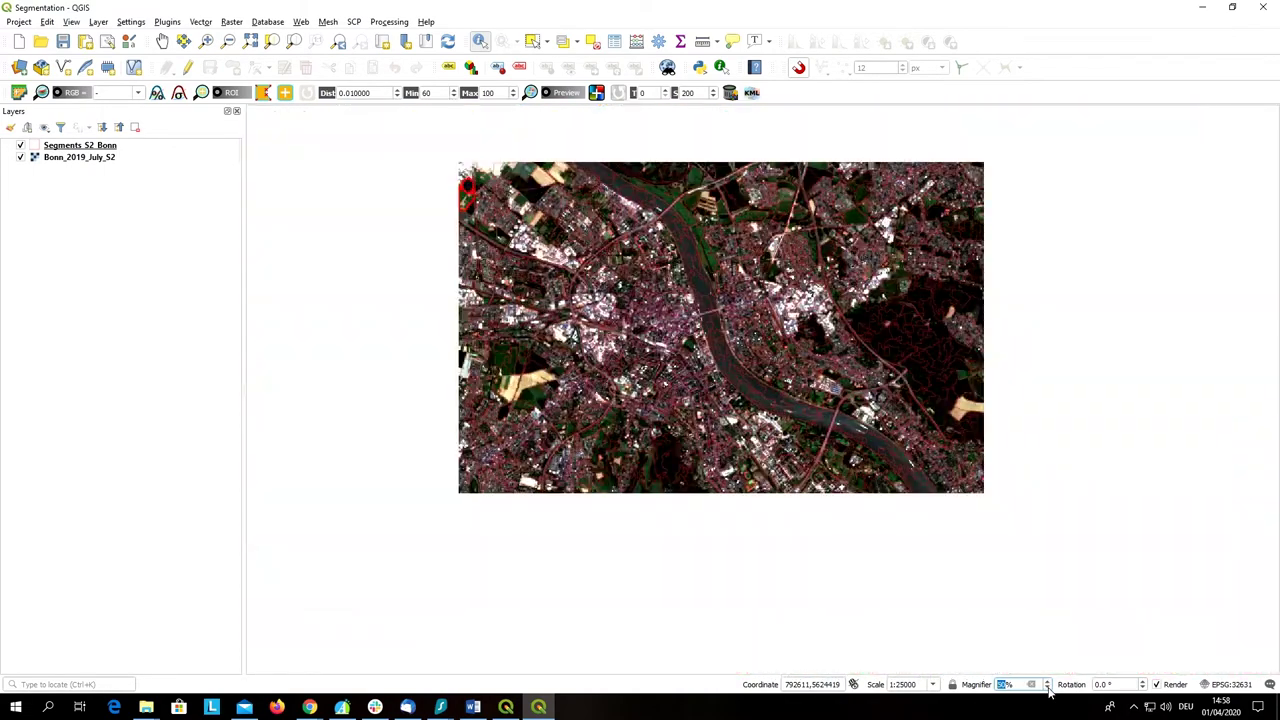